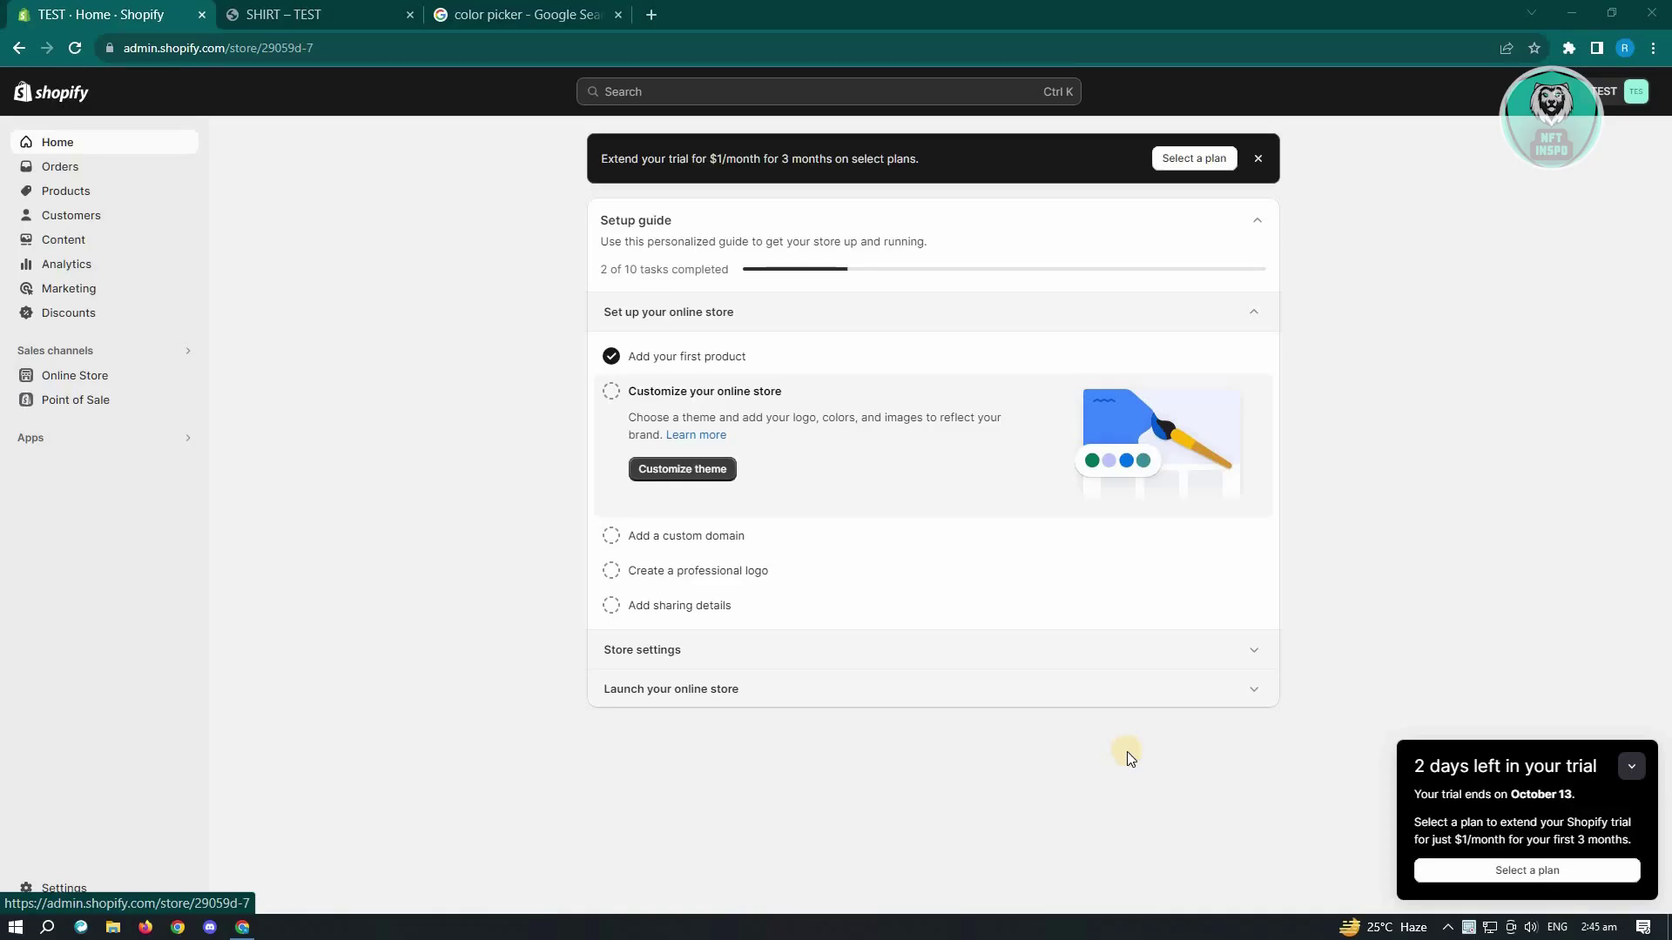
After checking the SHIRT product page, open Edit code for the Dawn theme under Online Store
left_click(350, 11)
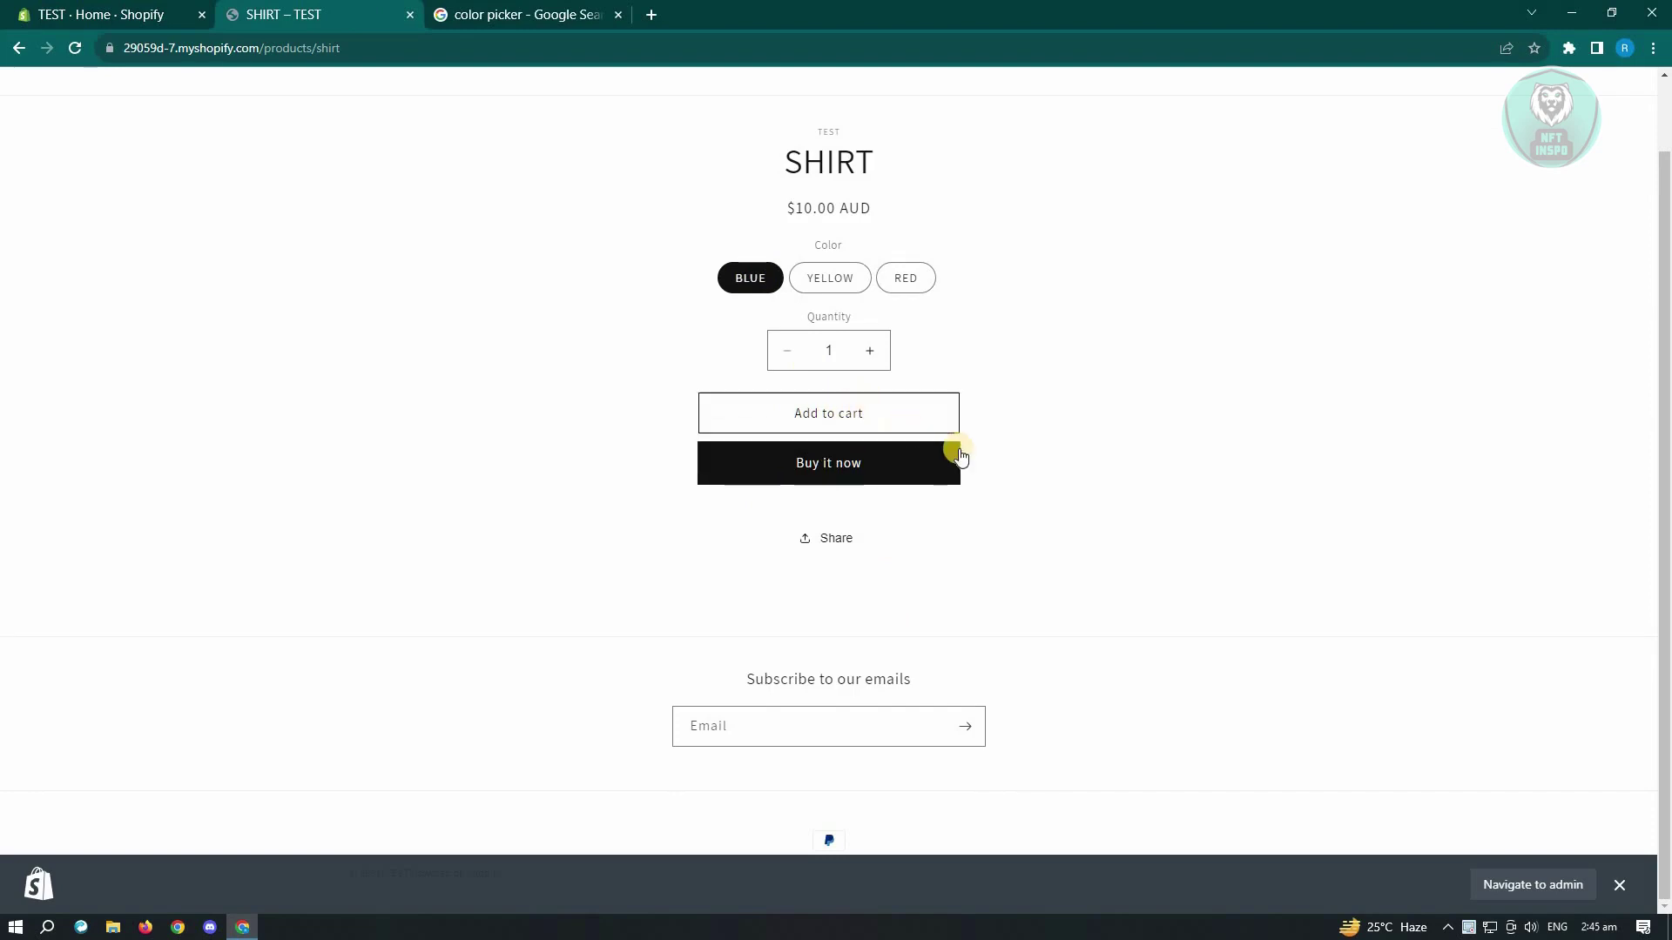
left_click(137, 11)
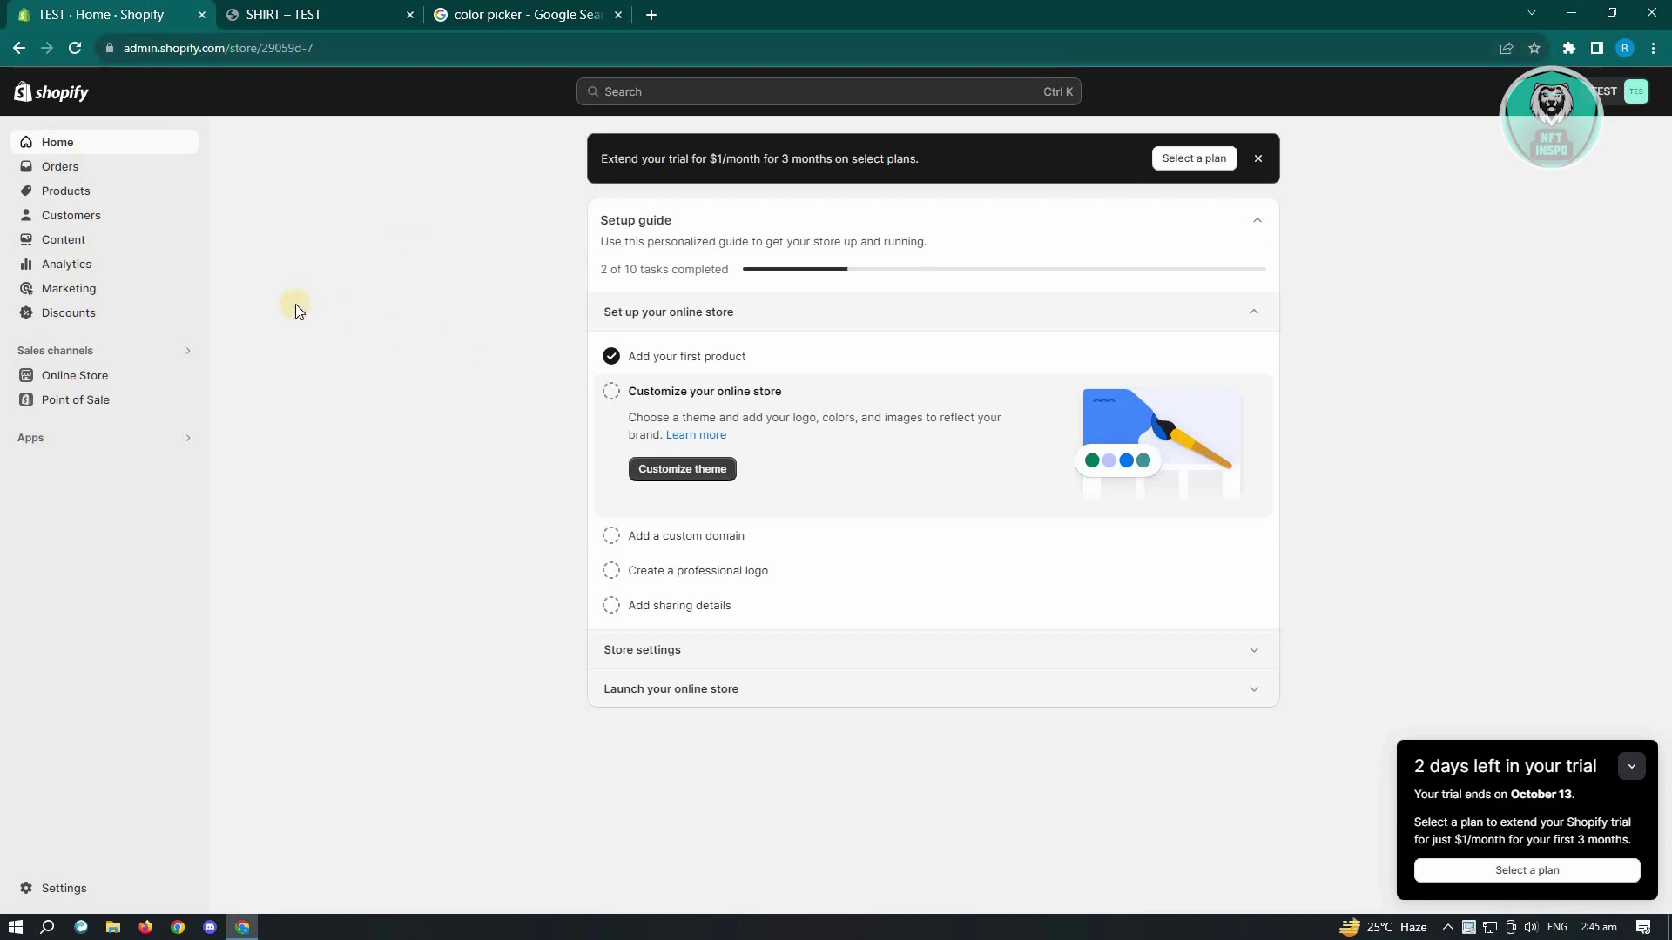
left_click(79, 379)
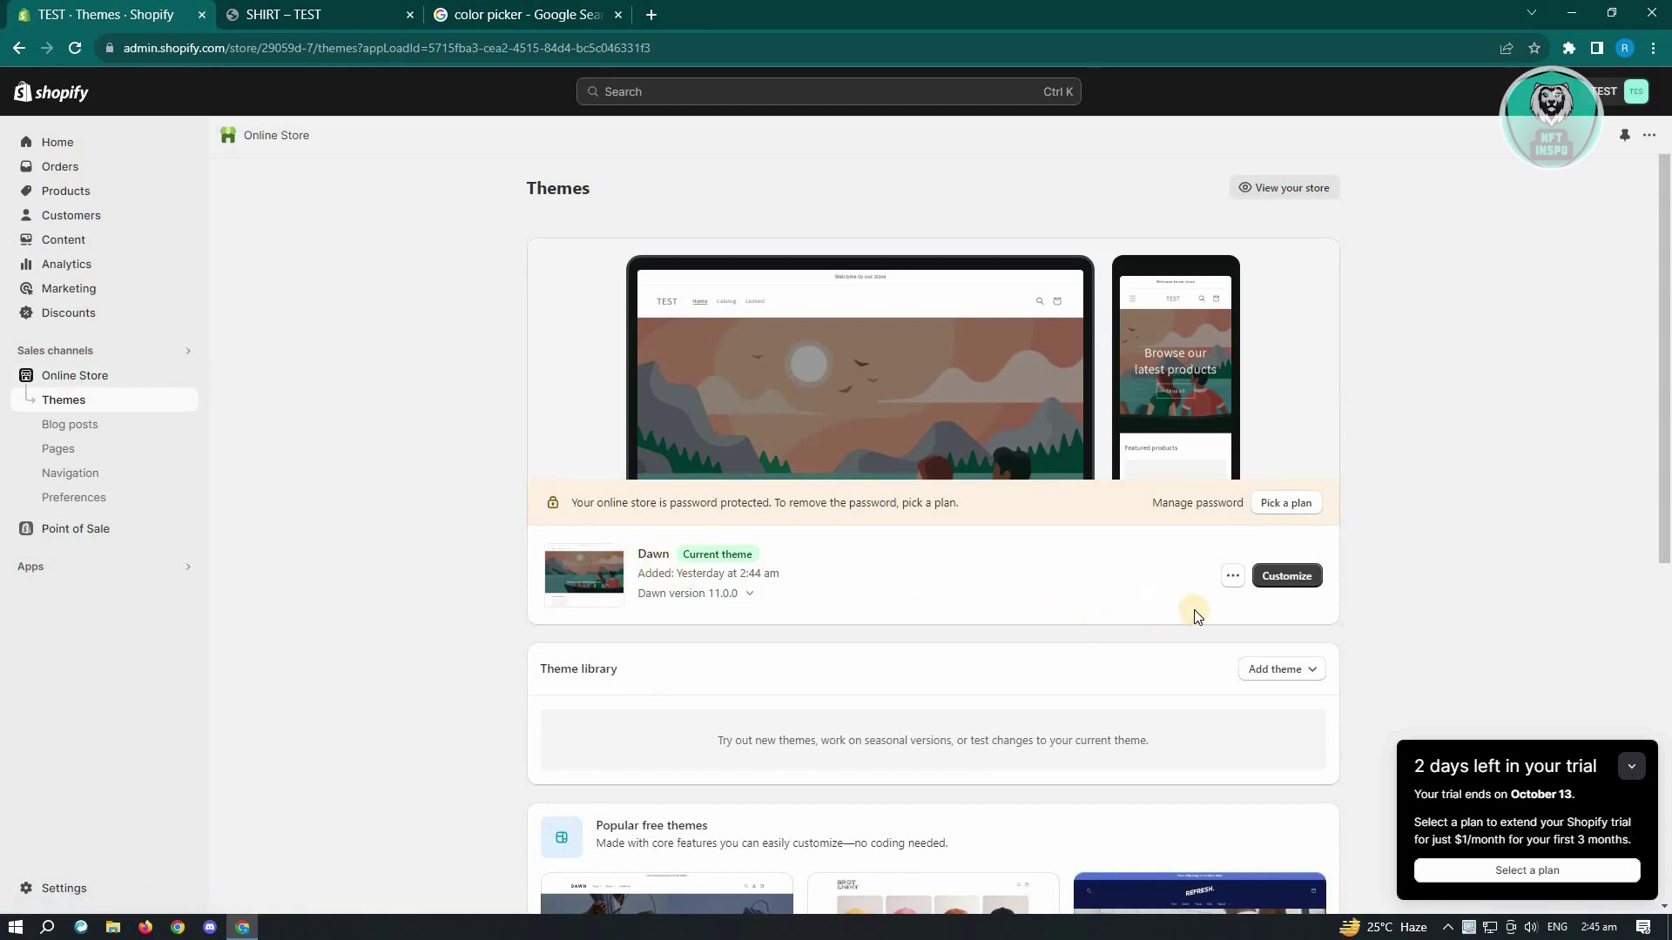
left_click(1235, 583)
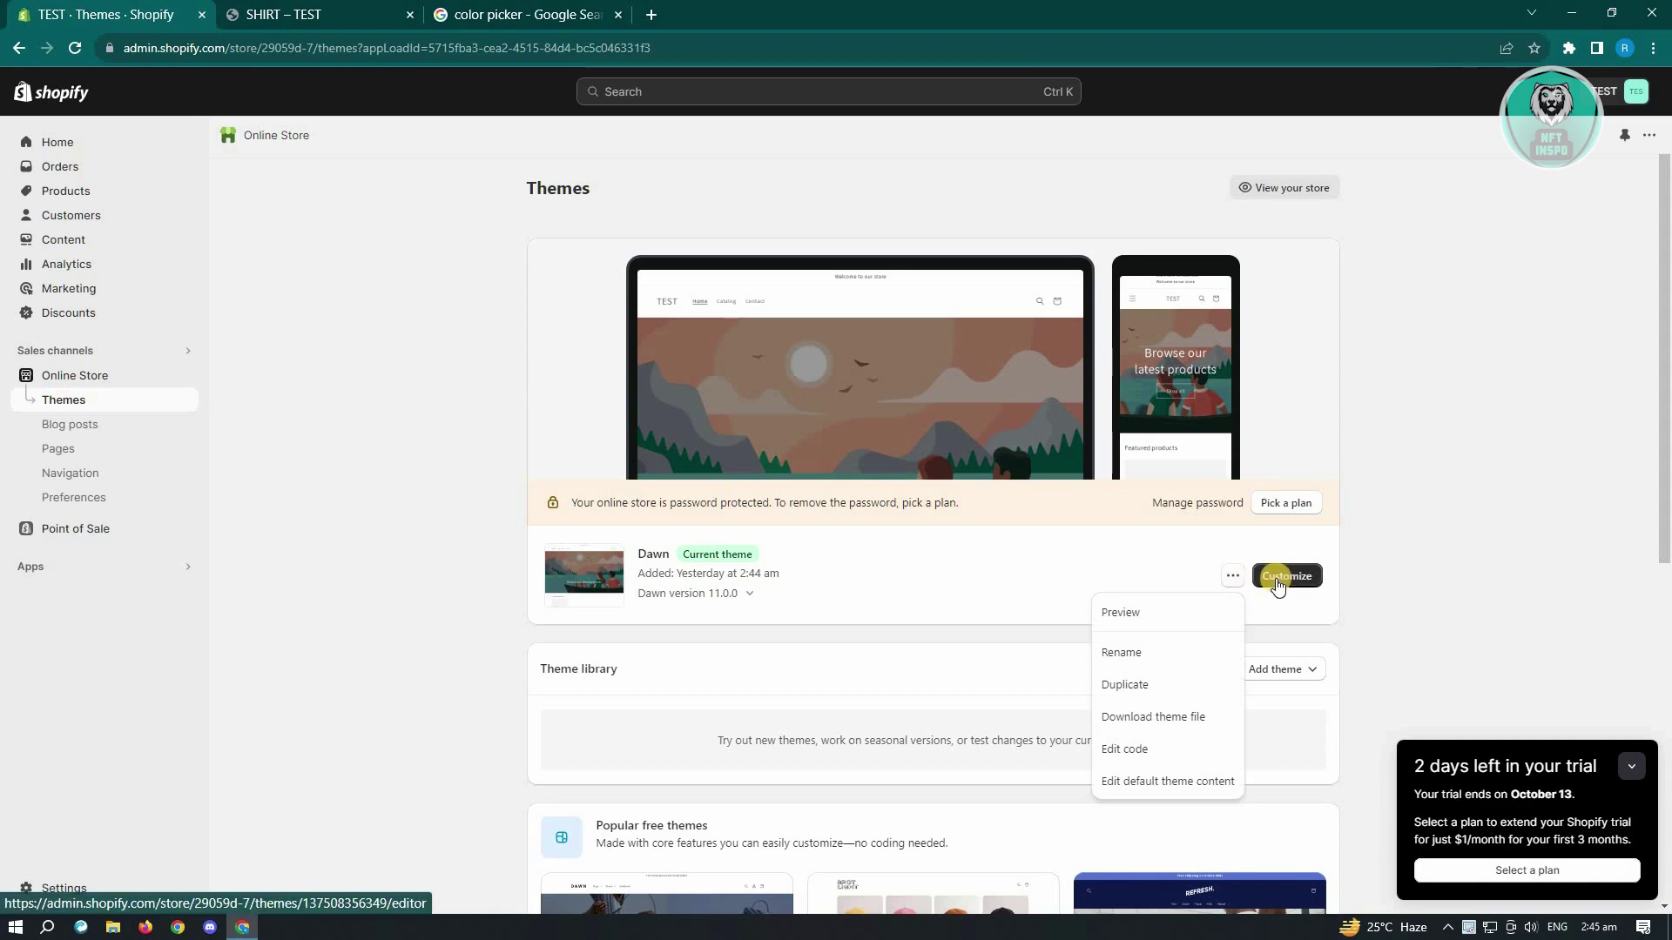
left_click(1140, 744)
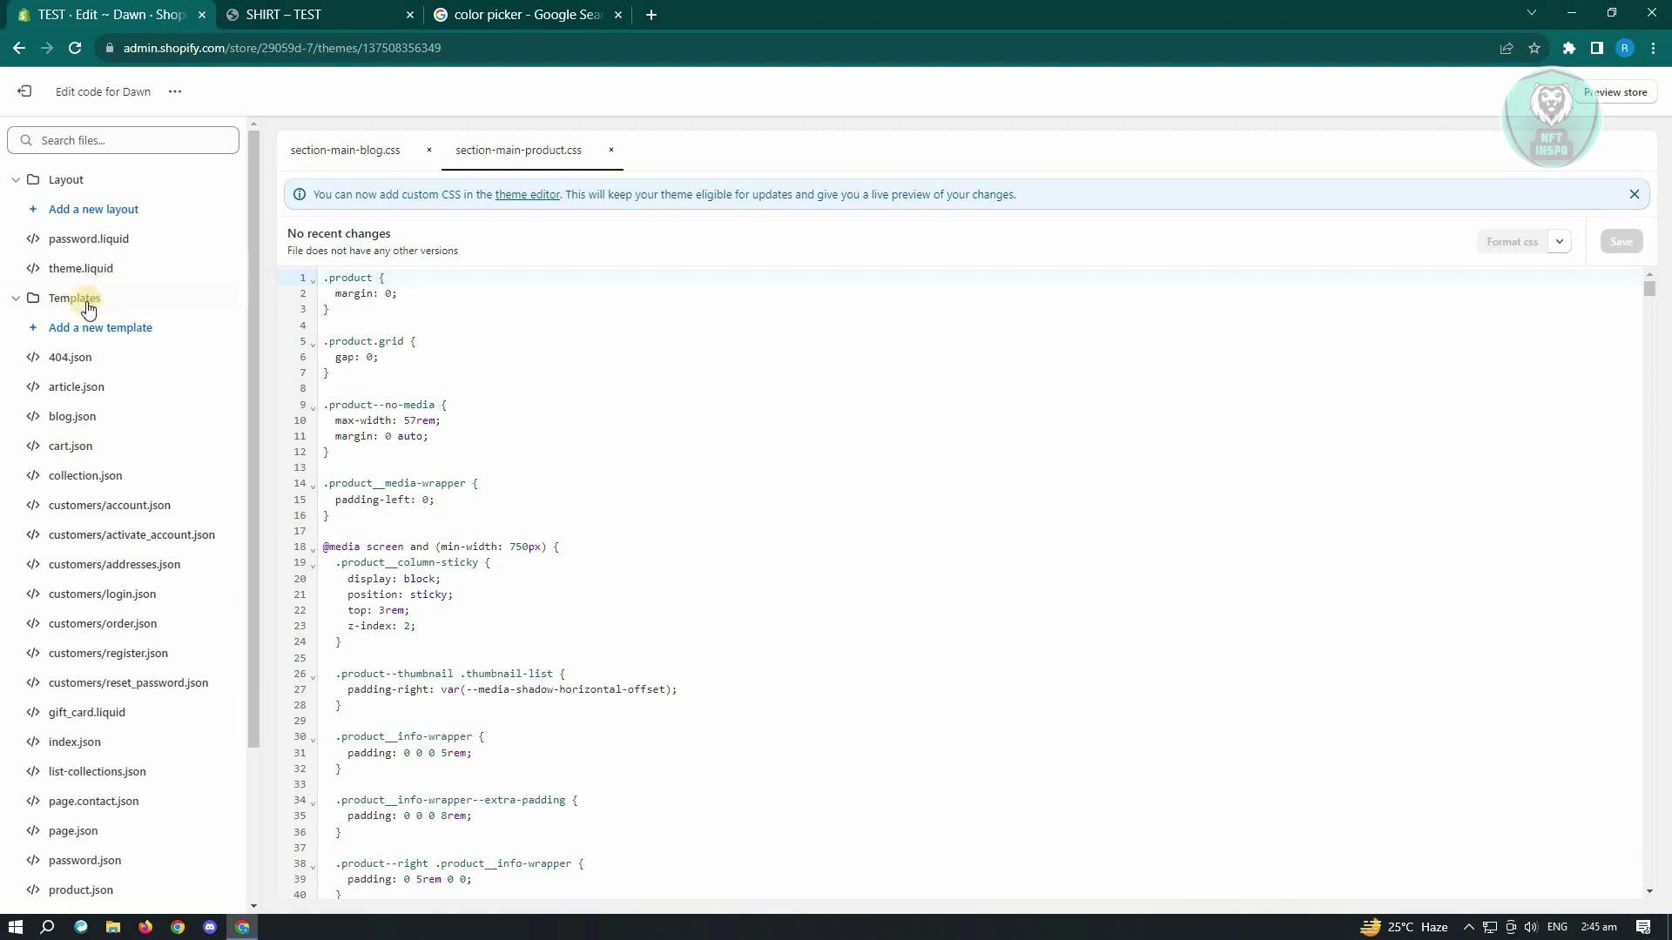
scroll(213, 357, "down", 3)
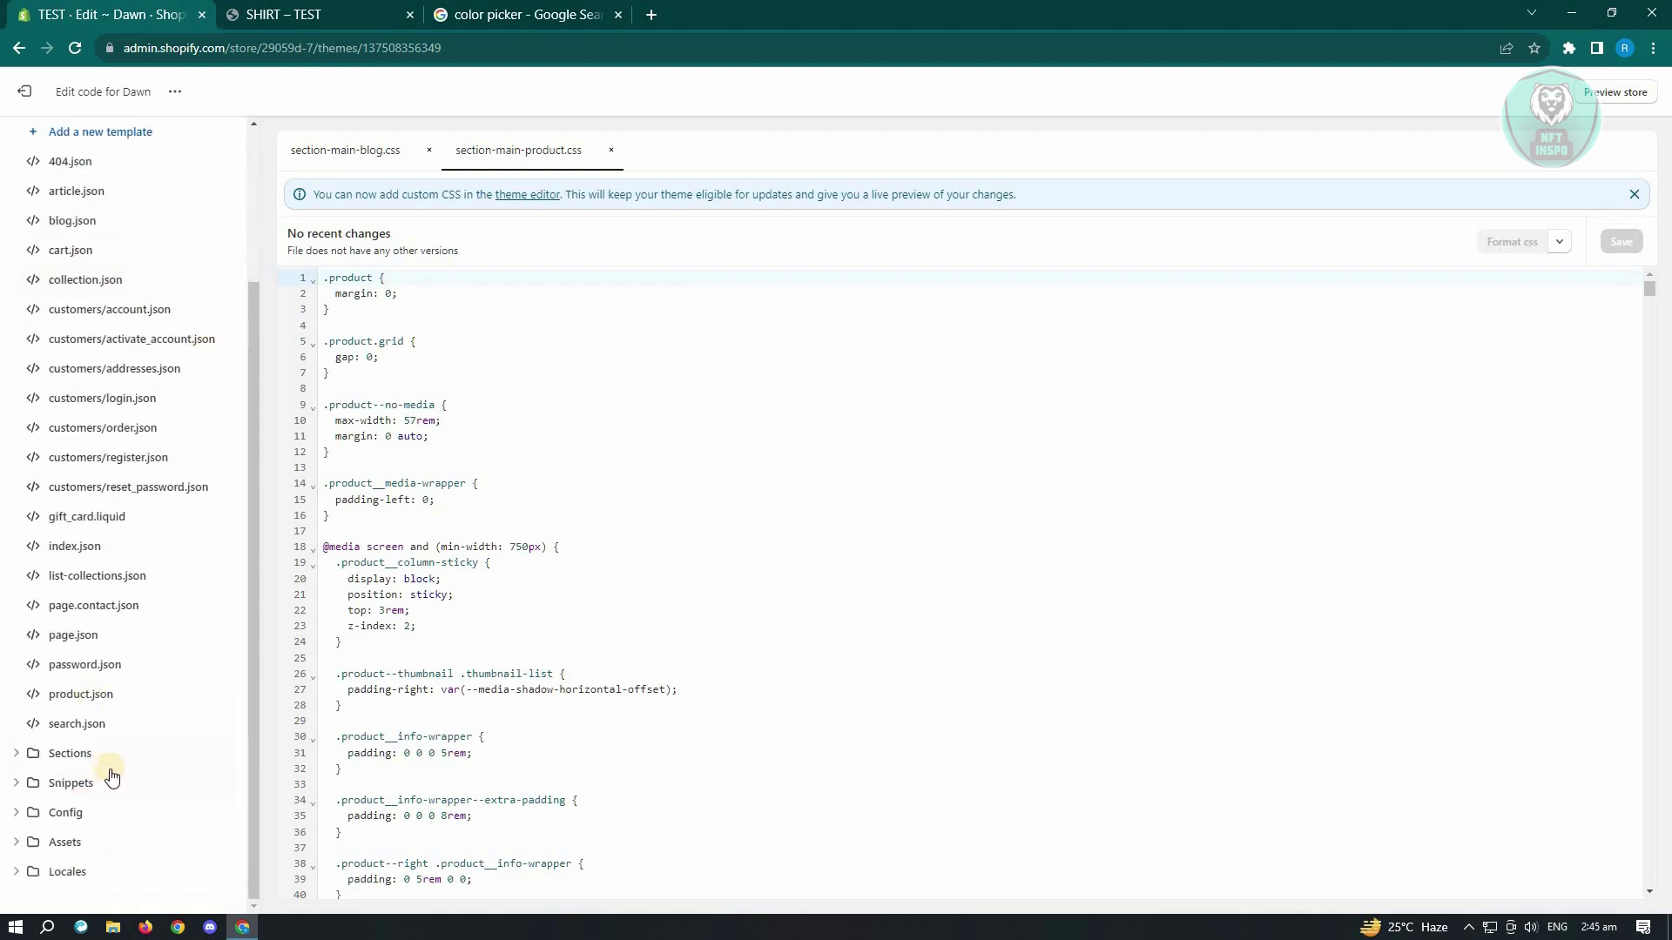
Expand the Assets folder and open section-main-product.css, placing the cursor in it
left_click(16, 841)
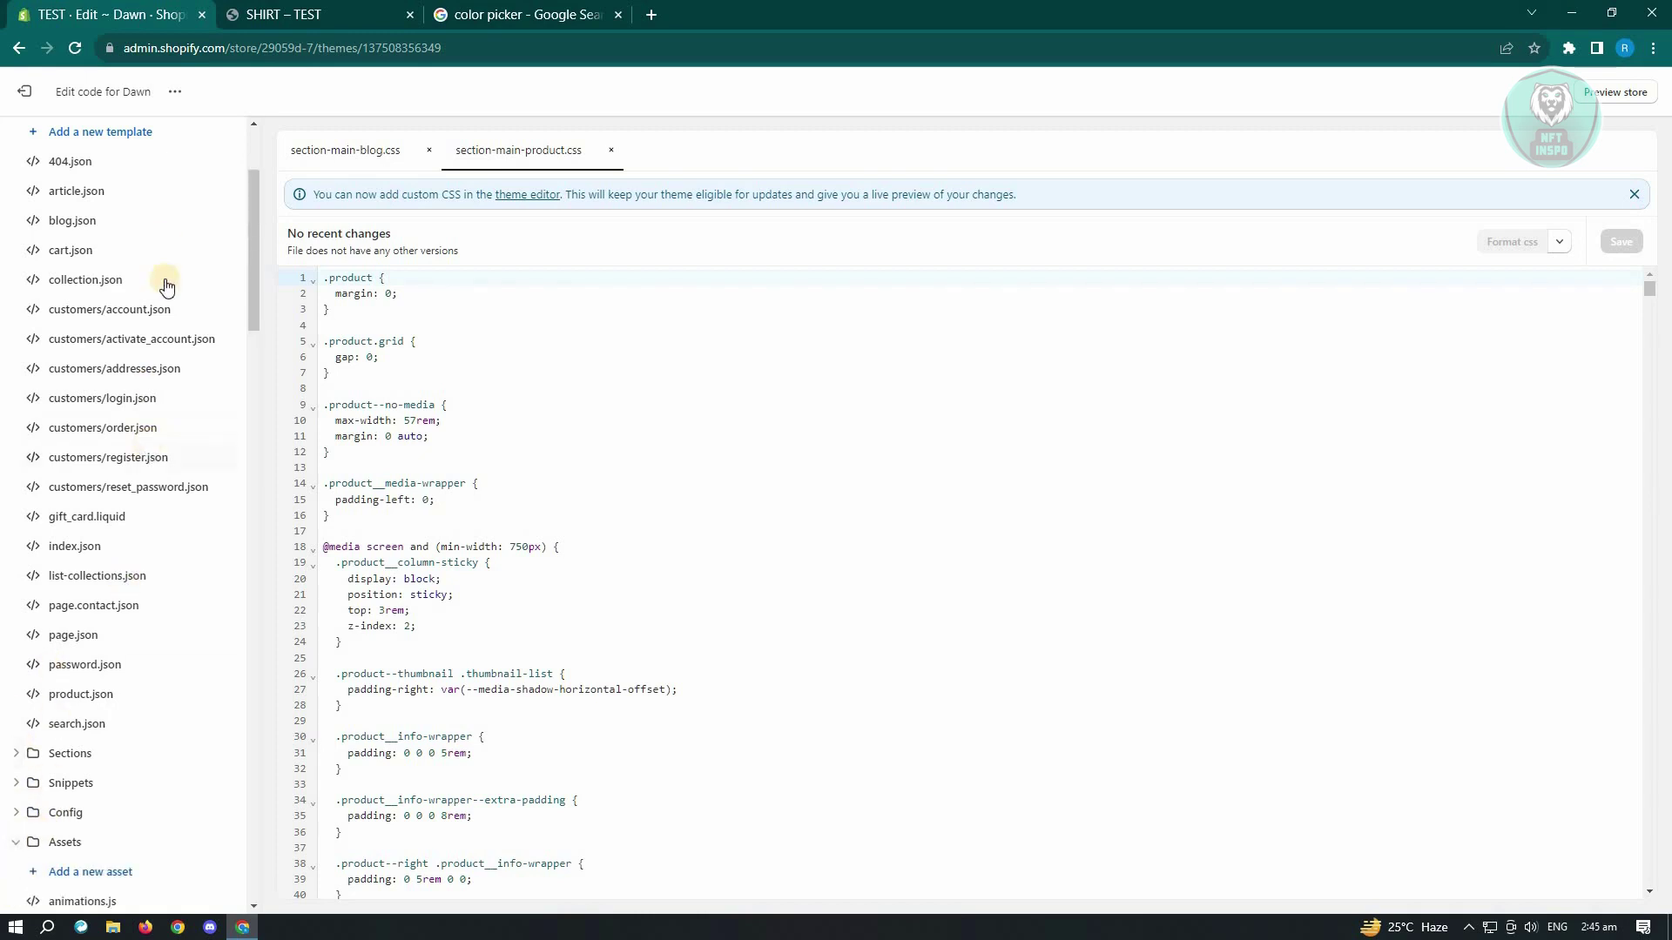
scroll(131, 680, "down", 5)
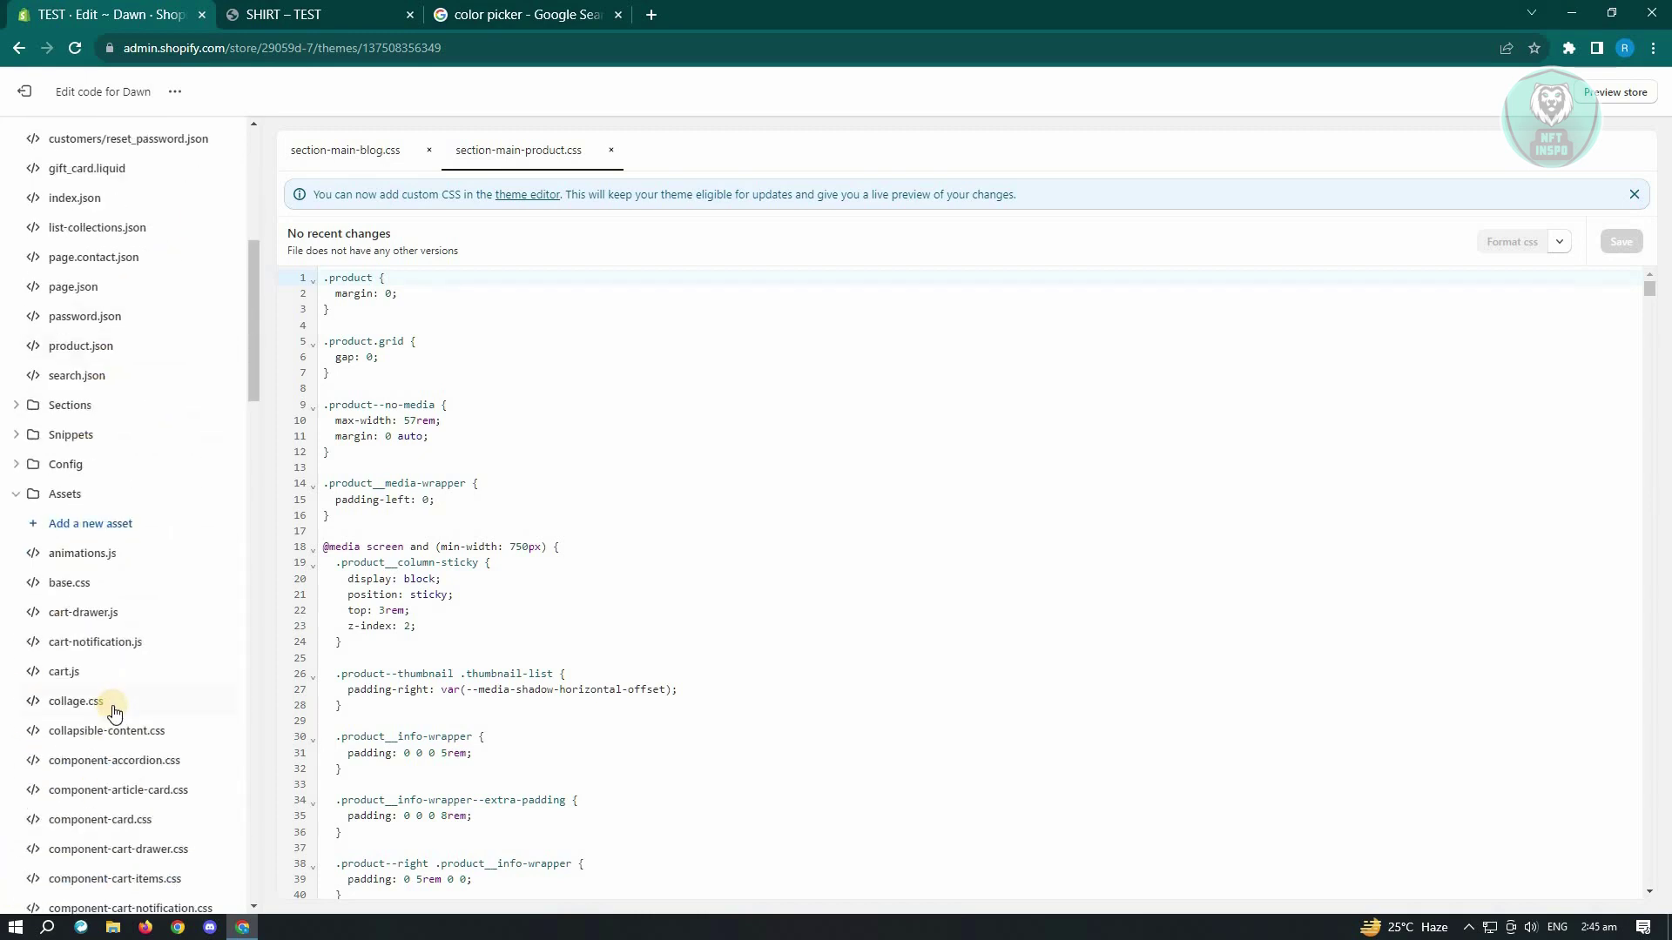
scroll(114, 713, "down", 2)
scroll(112, 716, "down", 5)
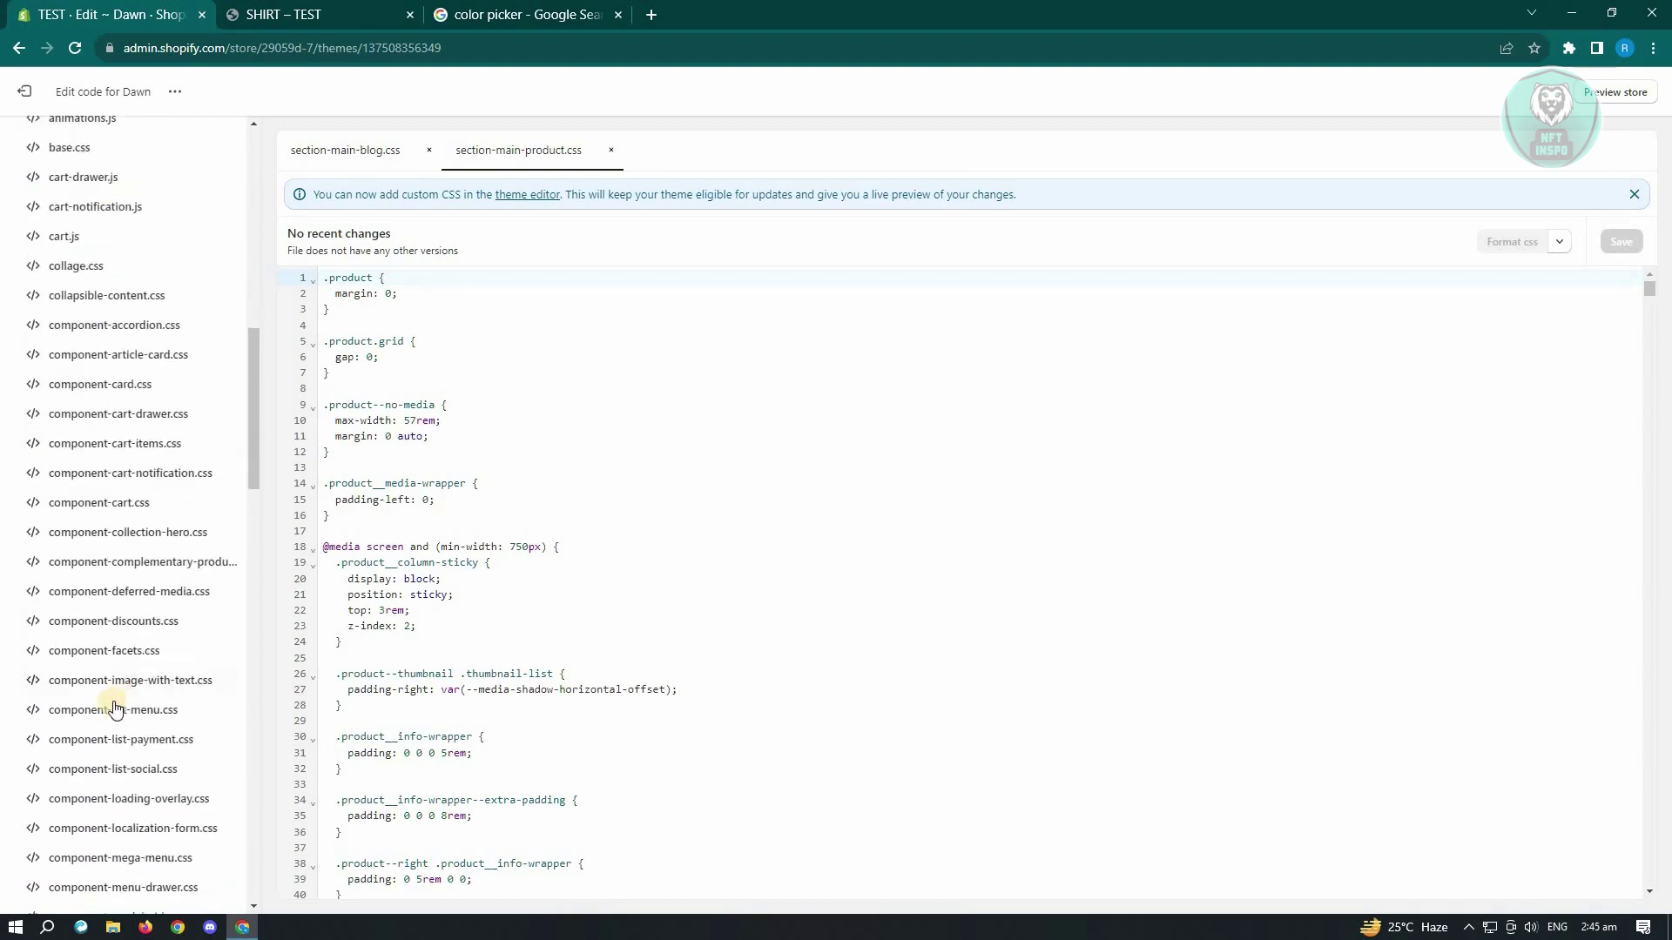
scroll(111, 719, "down", 2)
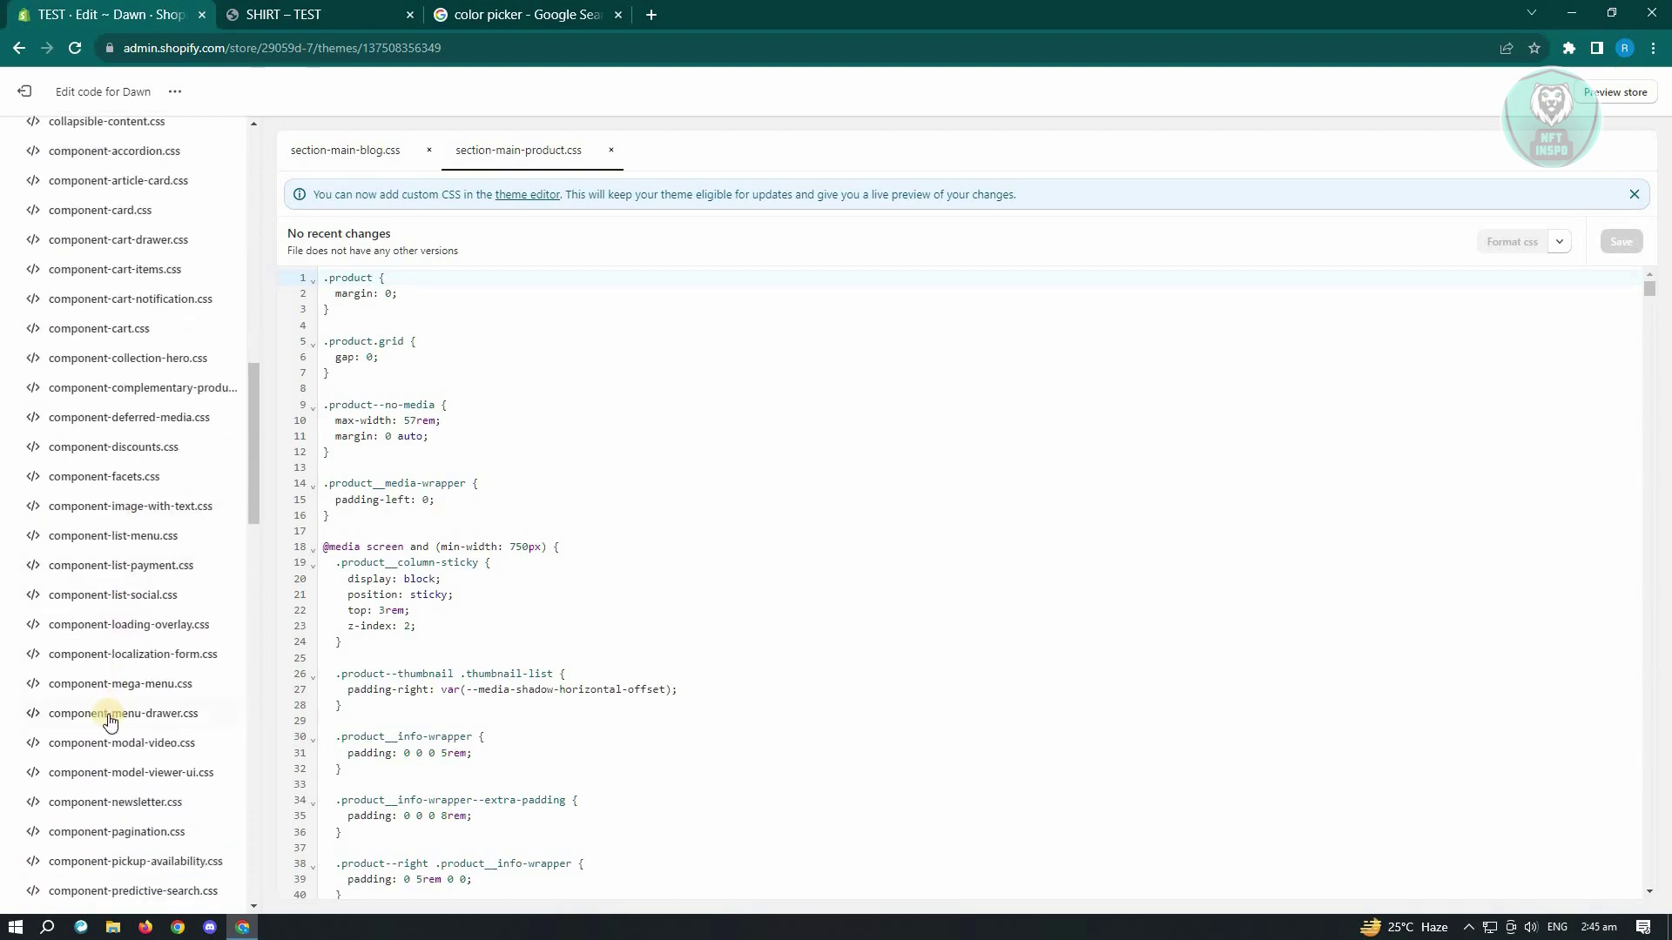
scroll(112, 720, "down", 3)
scroll(111, 720, "down", 6)
scroll(110, 719, "down", 4)
scroll(111, 719, "down", 5)
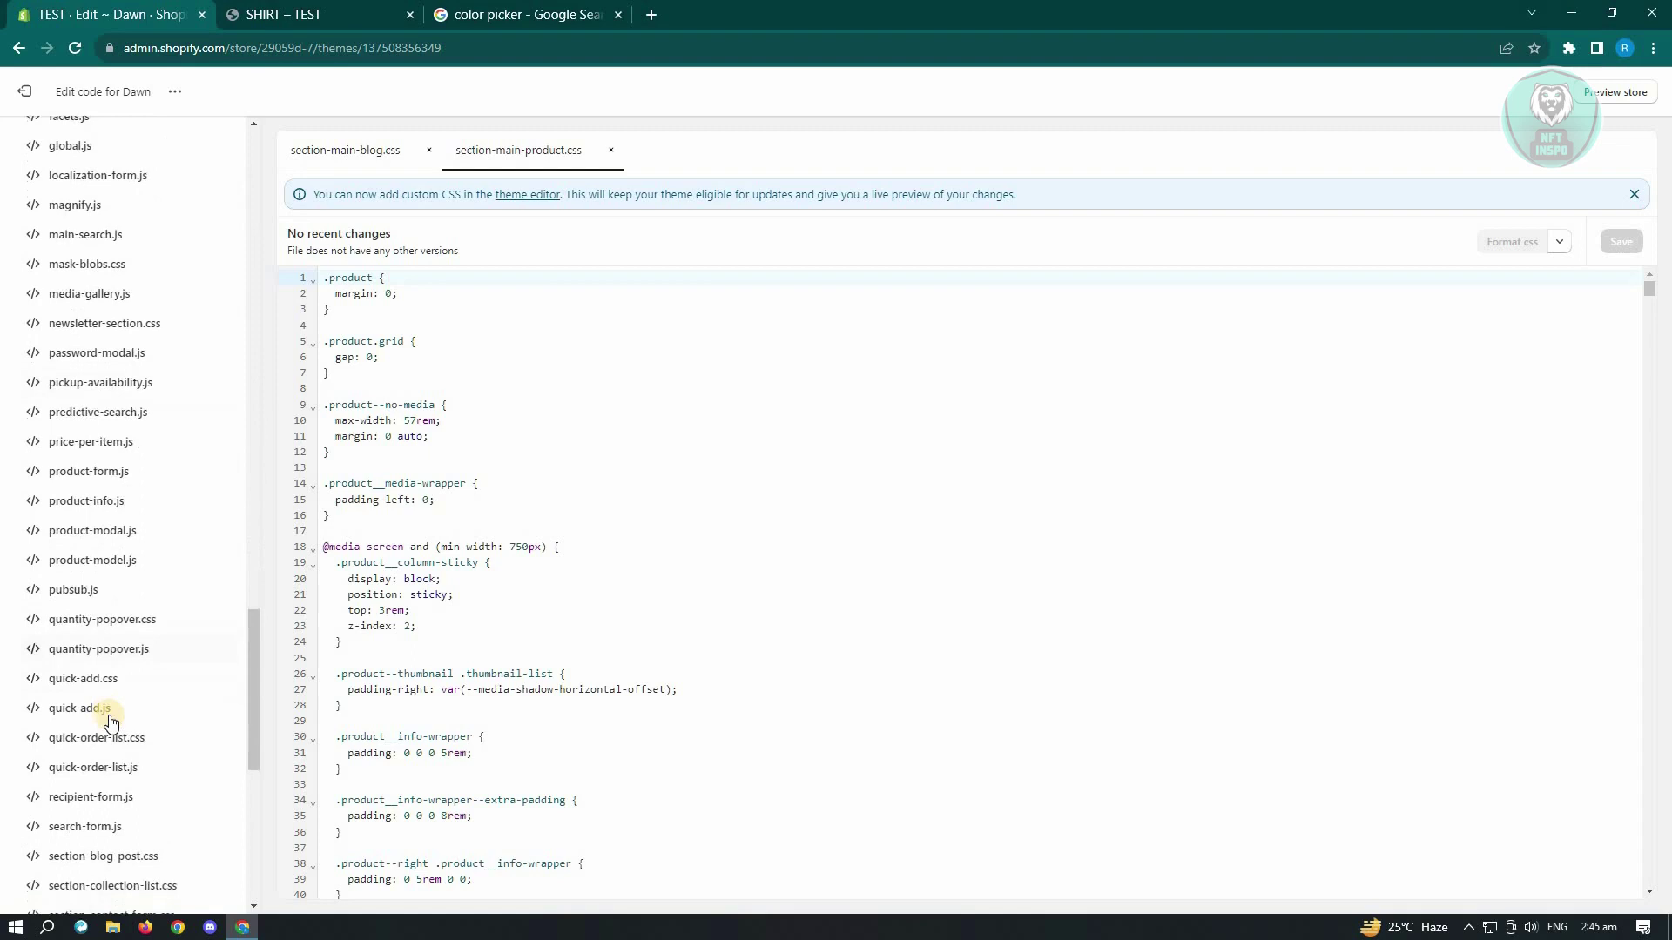
scroll(111, 719, "down", 4)
scroll(111, 726, "down", 1)
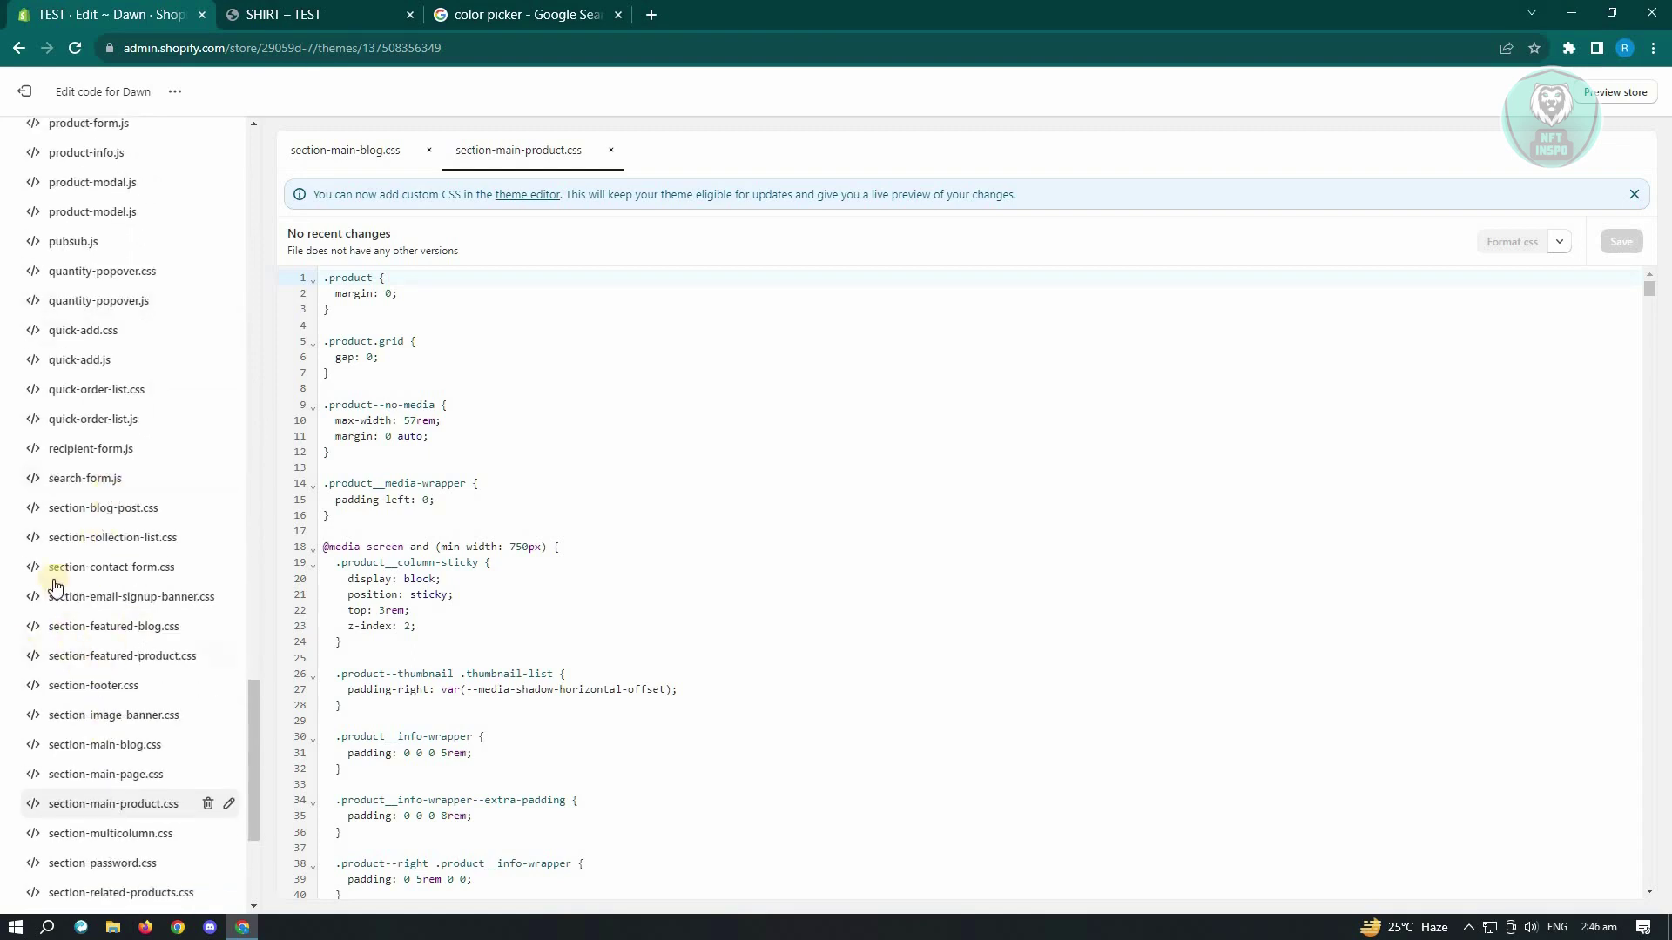
scroll(167, 653, "down", 1)
scroll(168, 685, "down", 1)
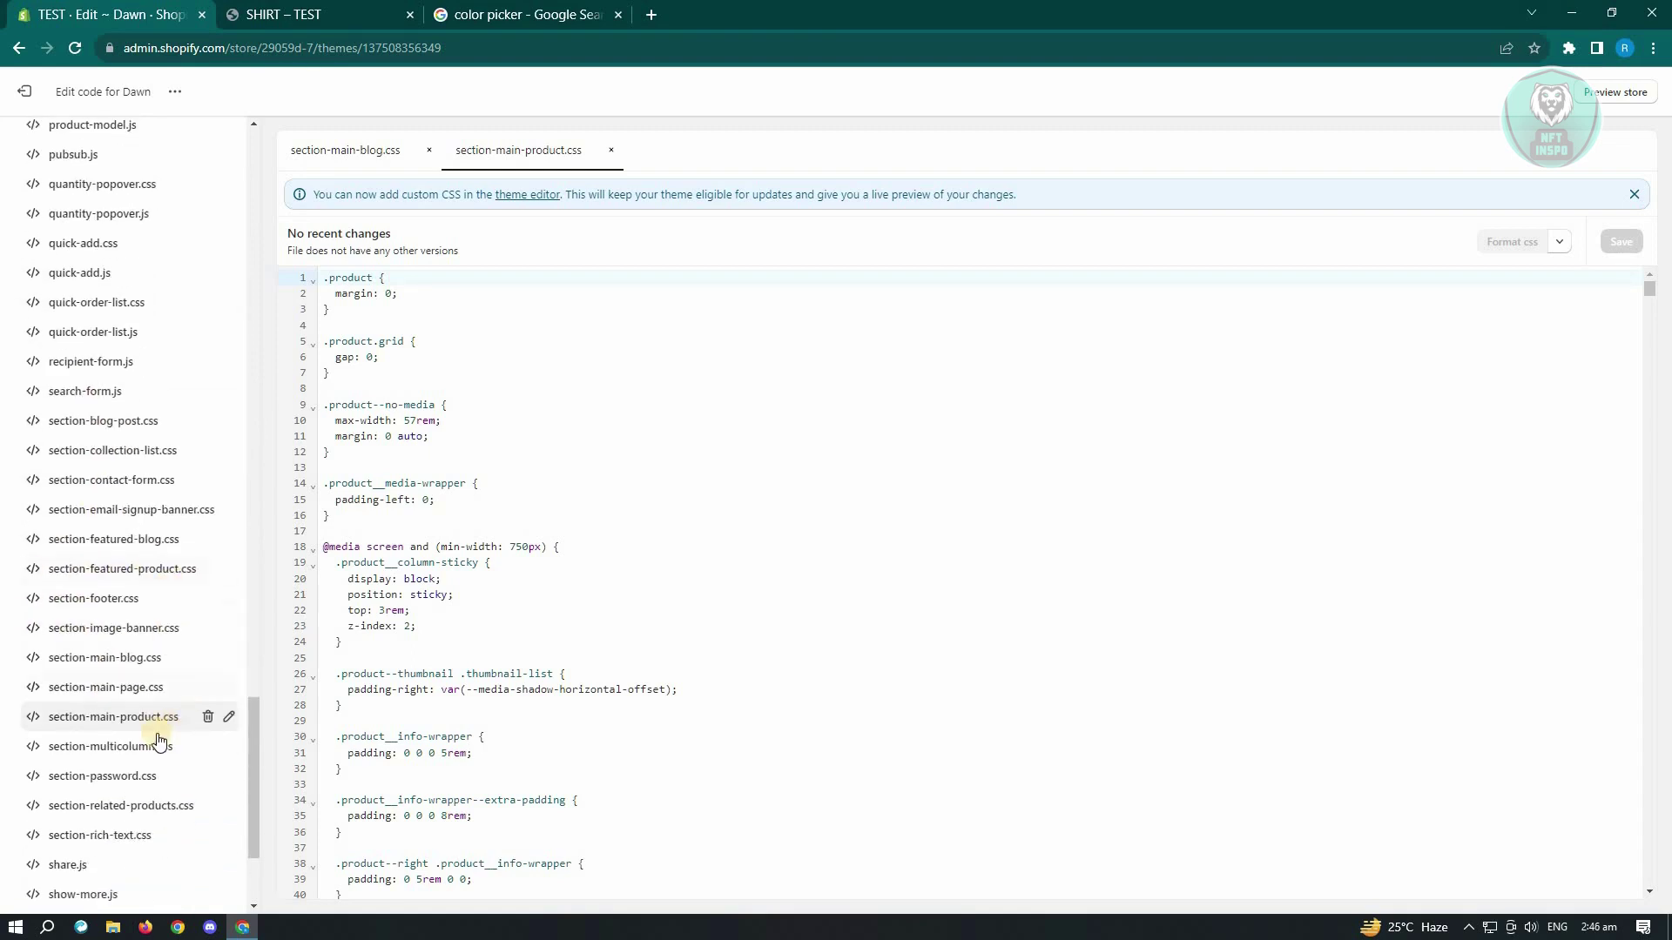
left_click(65, 726)
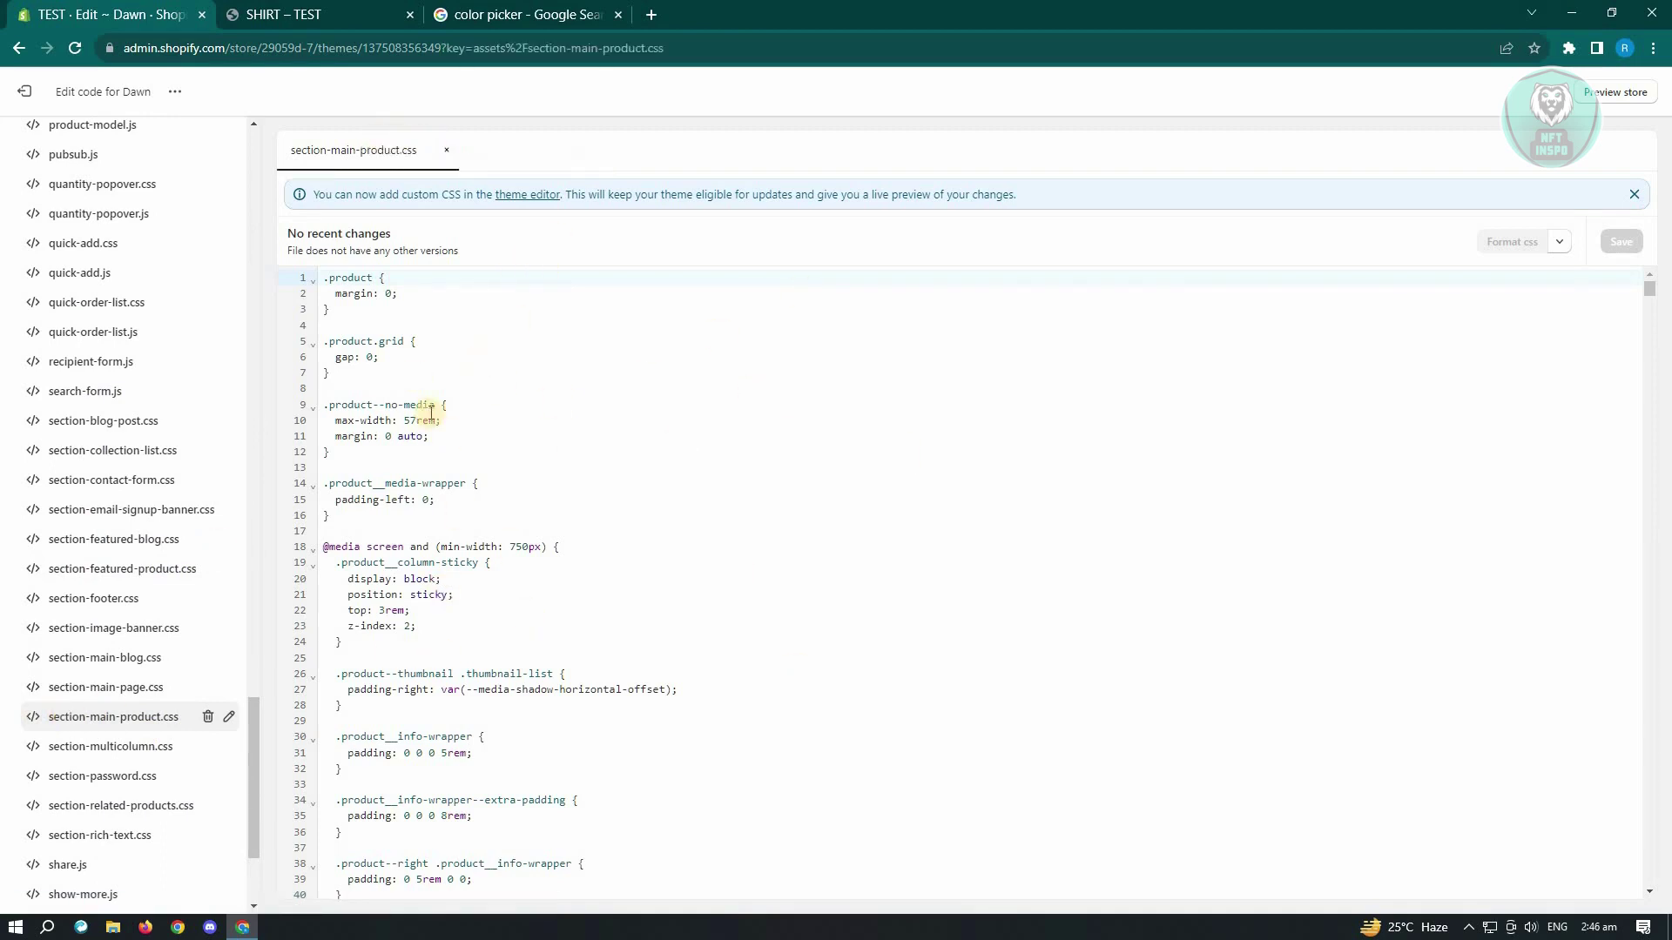
left_click(467, 312)
Search for .product-form__submit and select its margin-bottom declaration on line 281
key("ctrl+f")
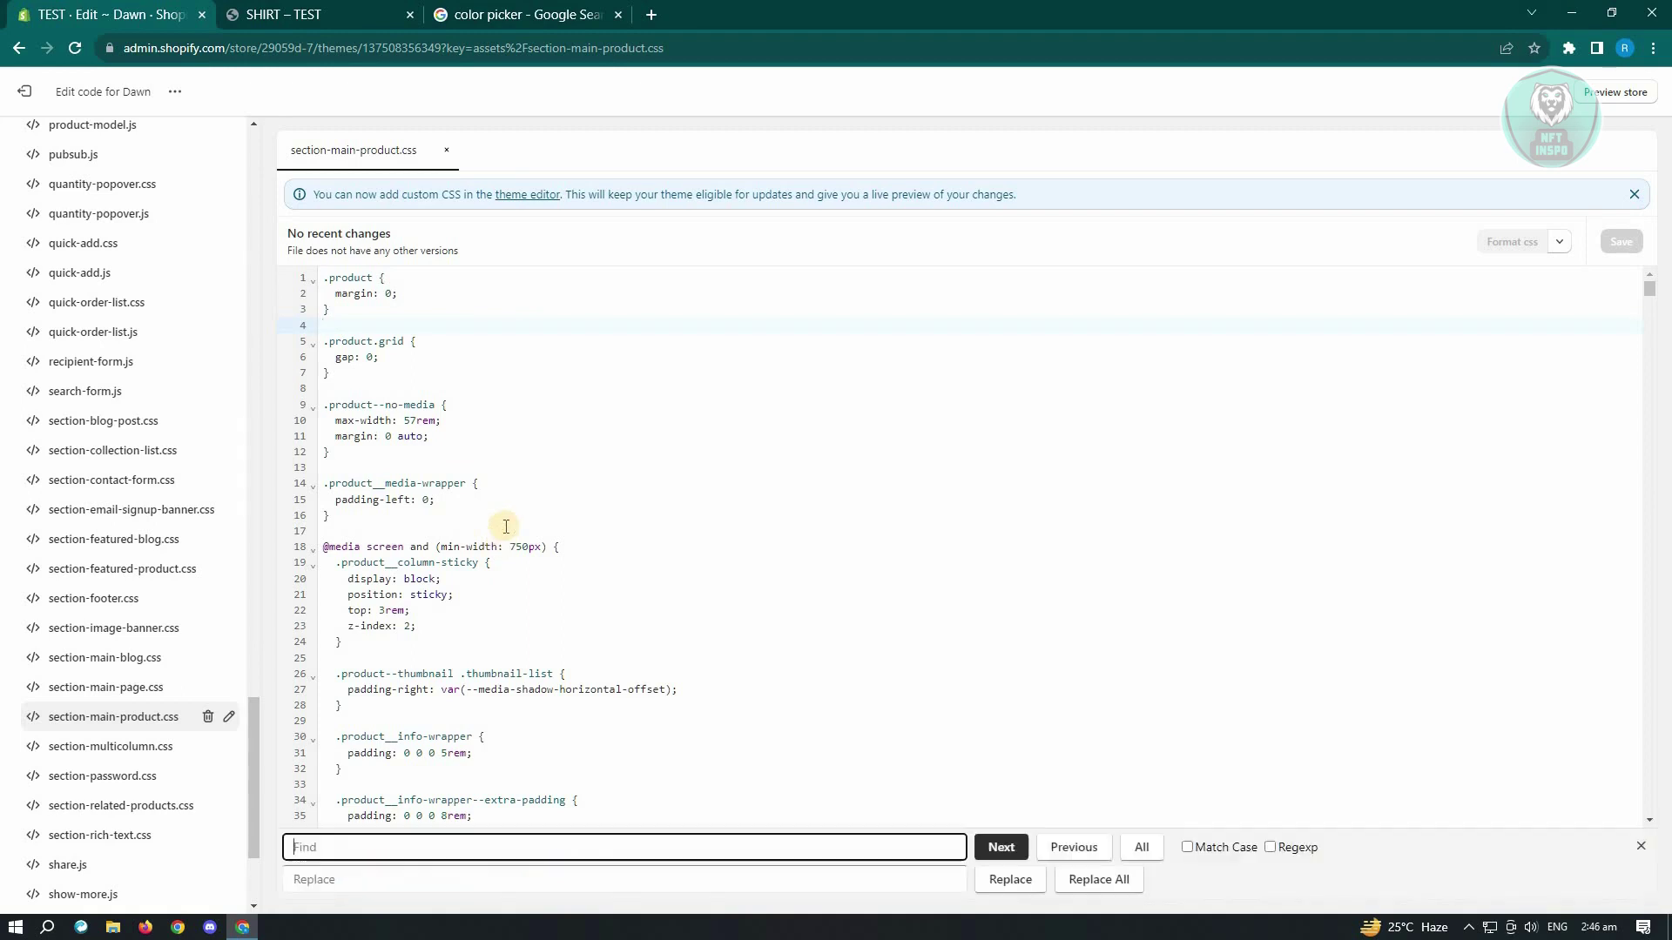
left_click(370, 846)
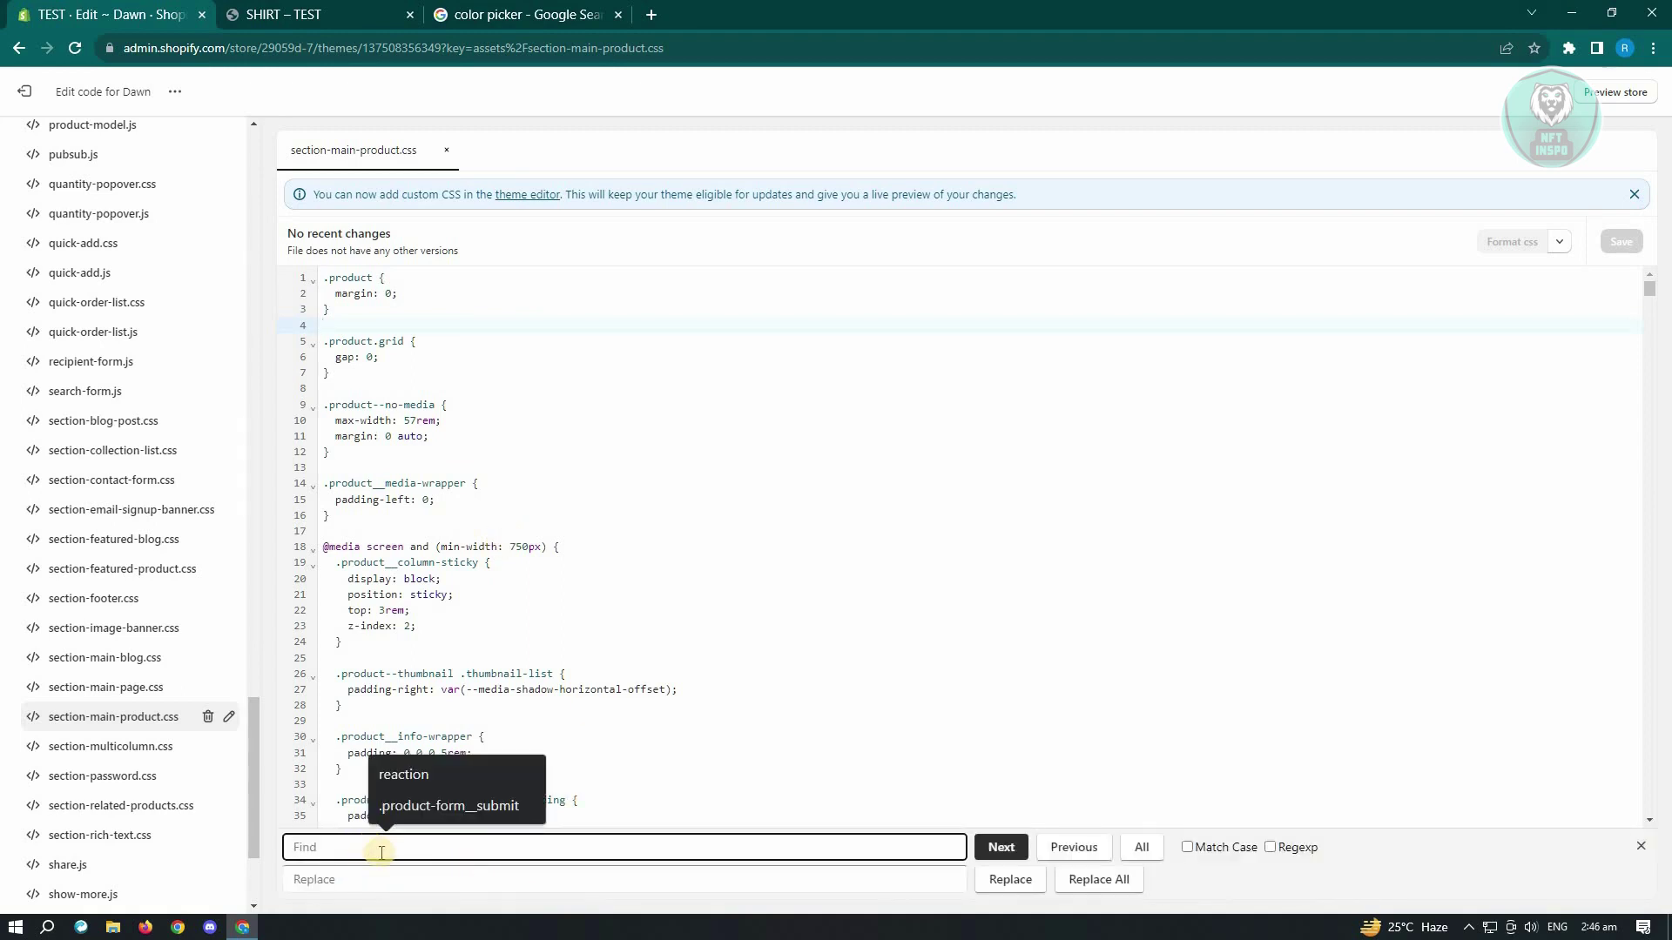
key("Down")
key("Down")
key("Return")
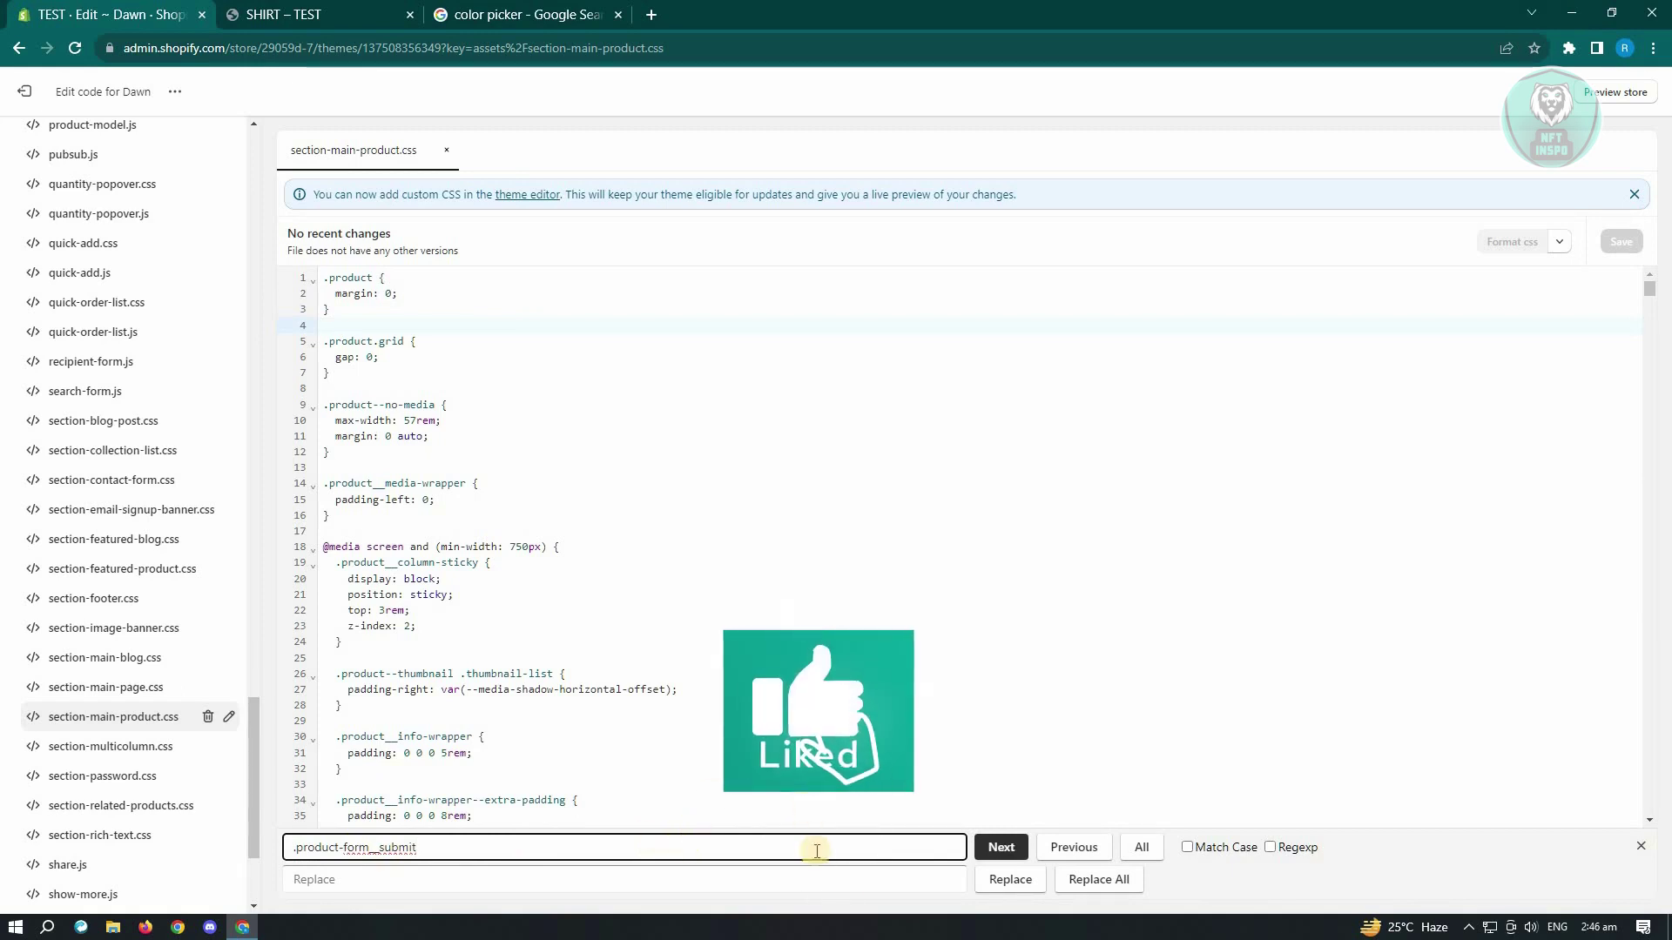
left_click(1000, 847)
scroll(371, 576, "down", 3)
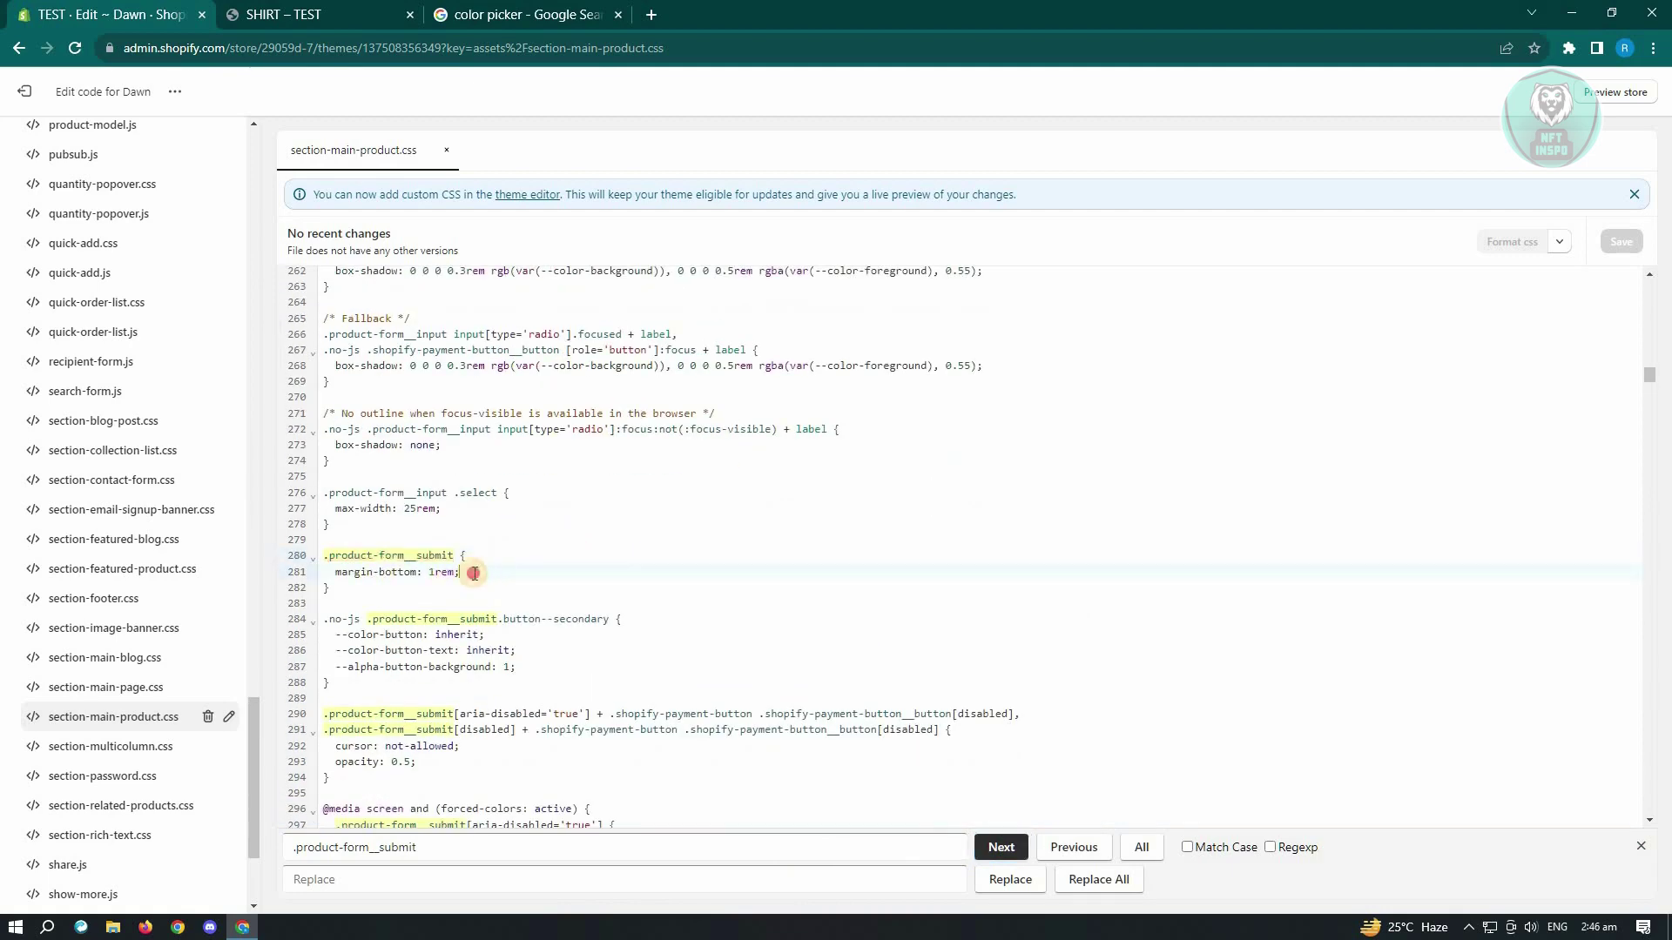
left_click_drag(488, 572, 336, 570)
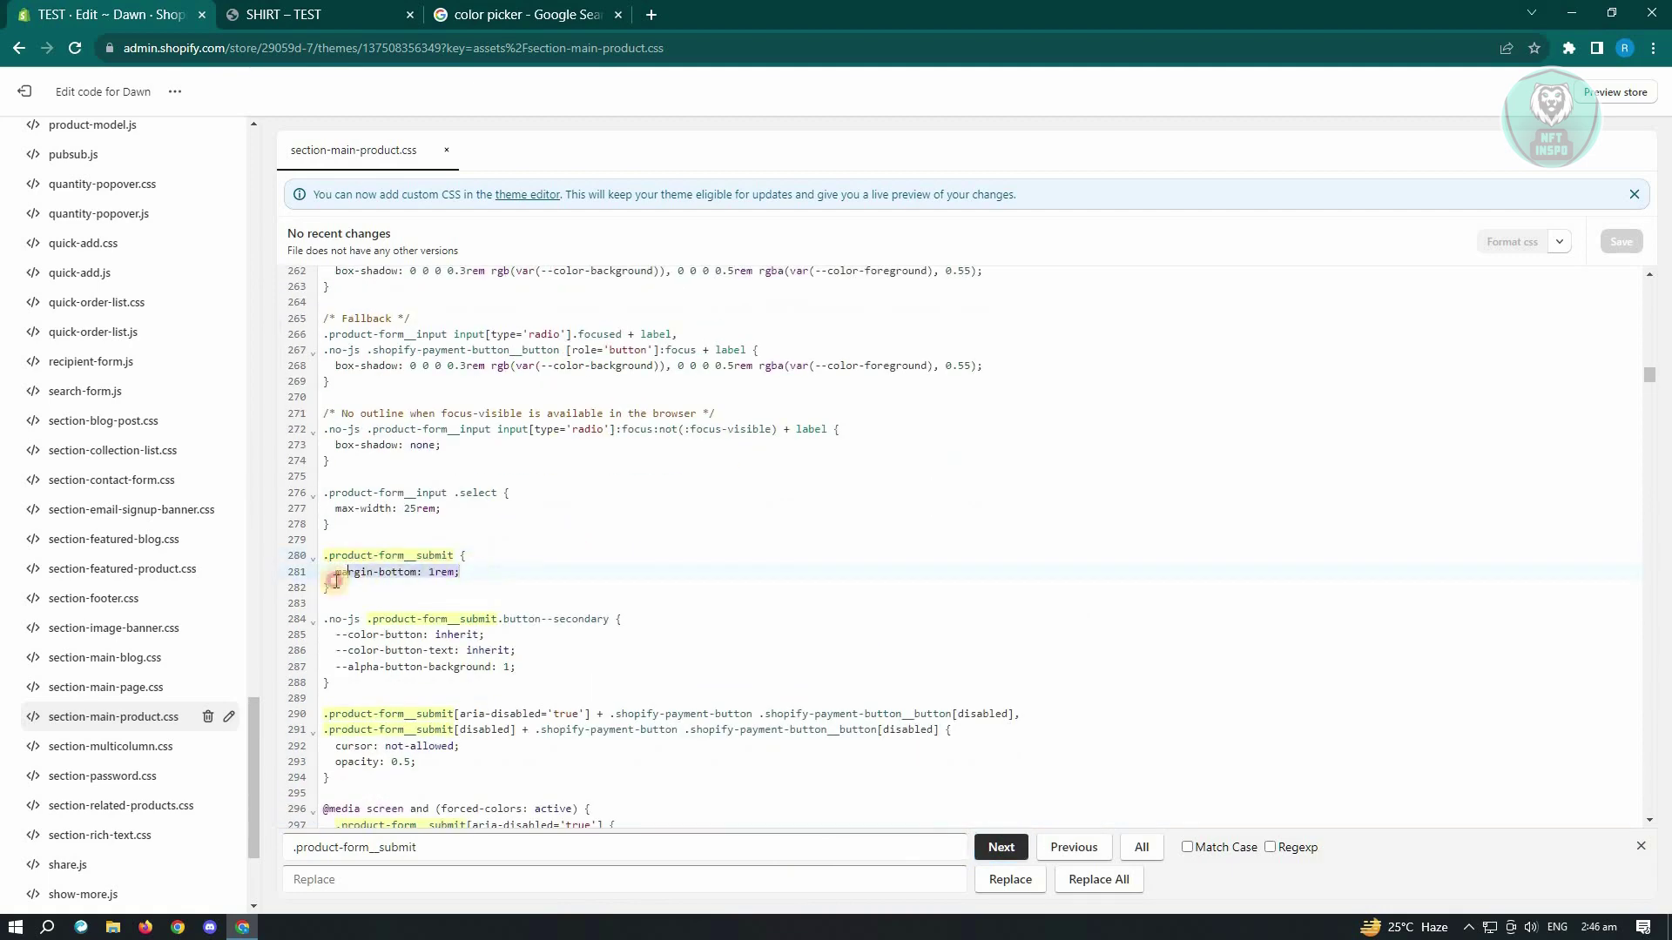
Add 'background-color: blue;' under margin-bottom in .product-form__submit and save the stylesheet
left_click(482, 572)
key("Return")
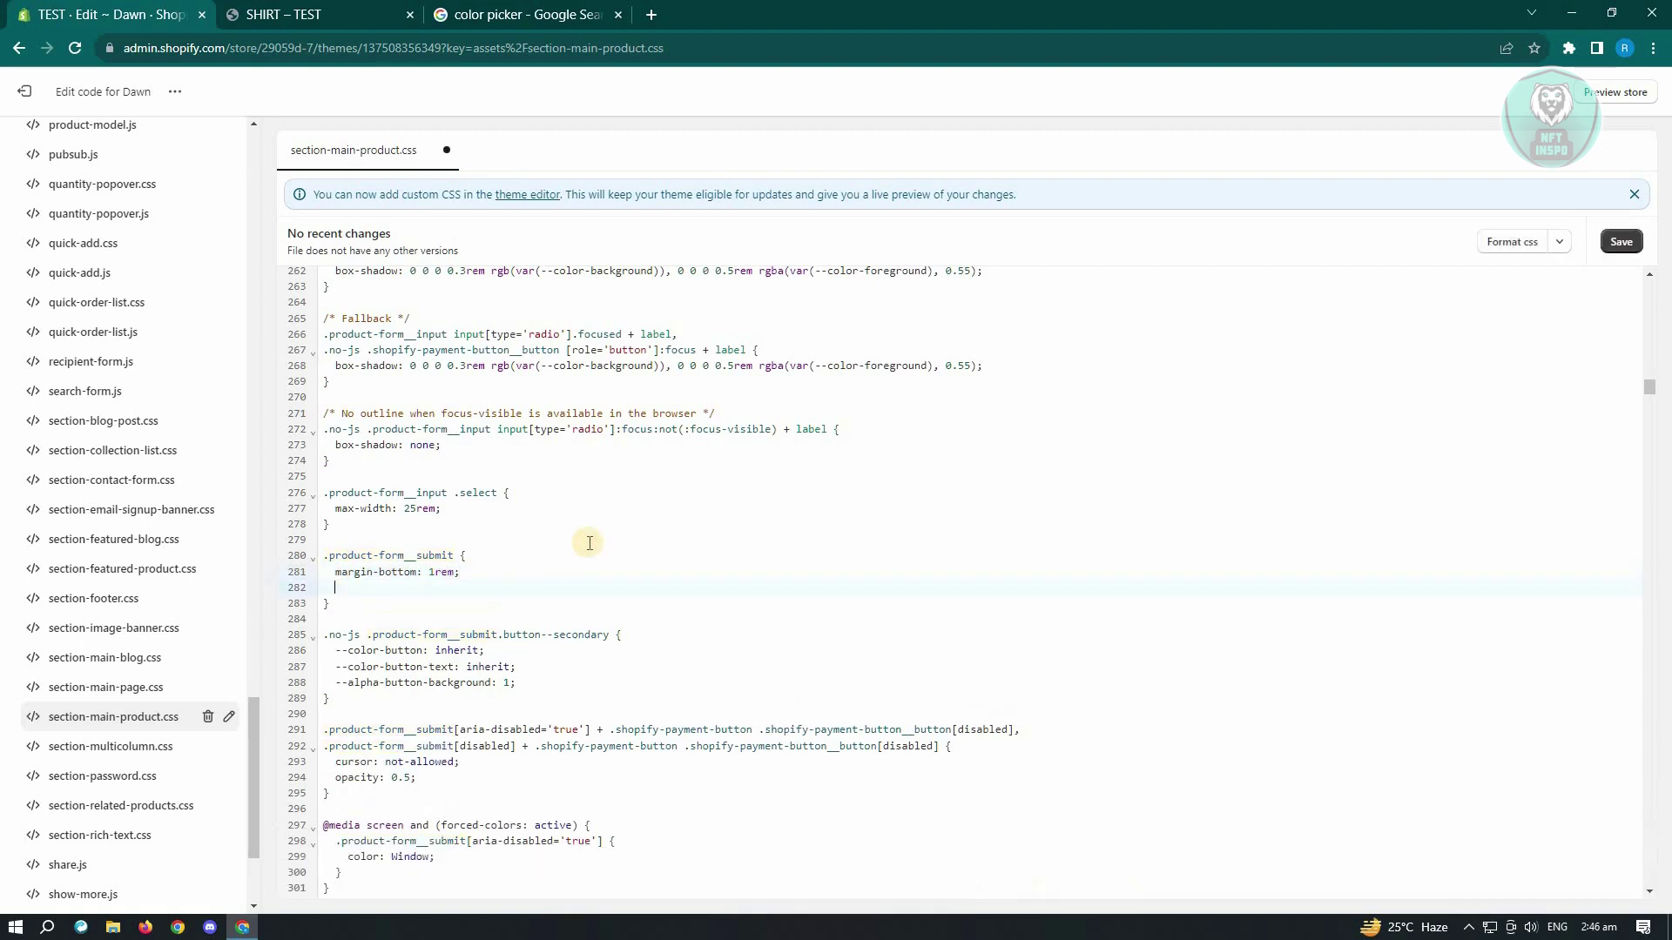
type("backgro")
key("BackSpace")
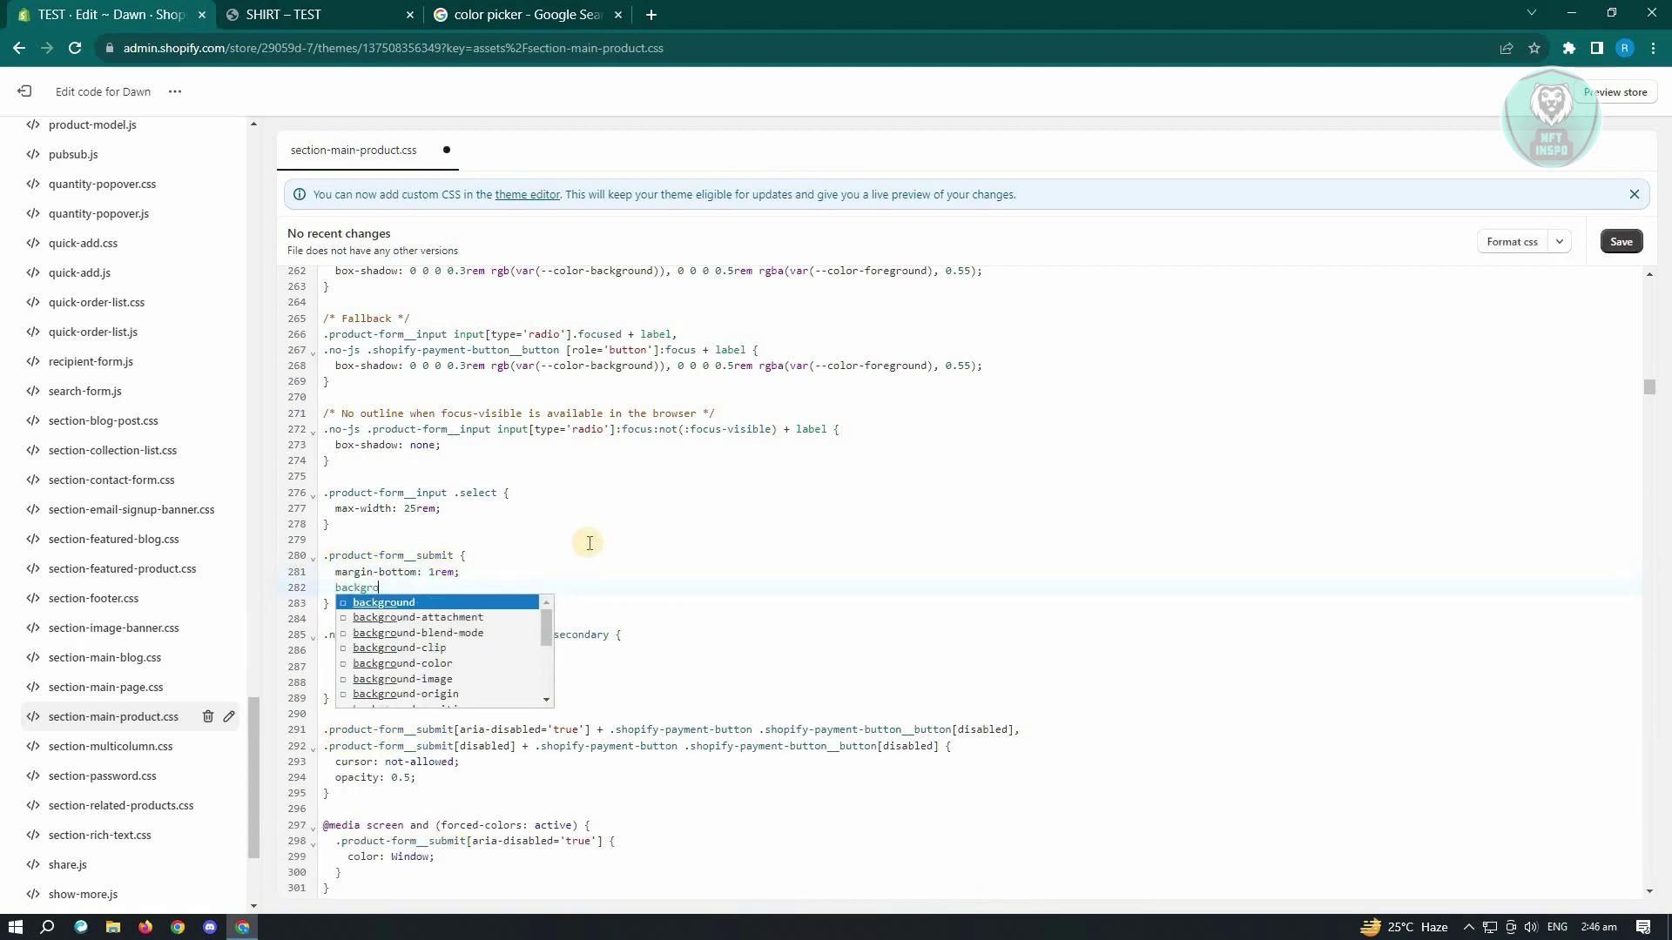
left_click(437, 661)
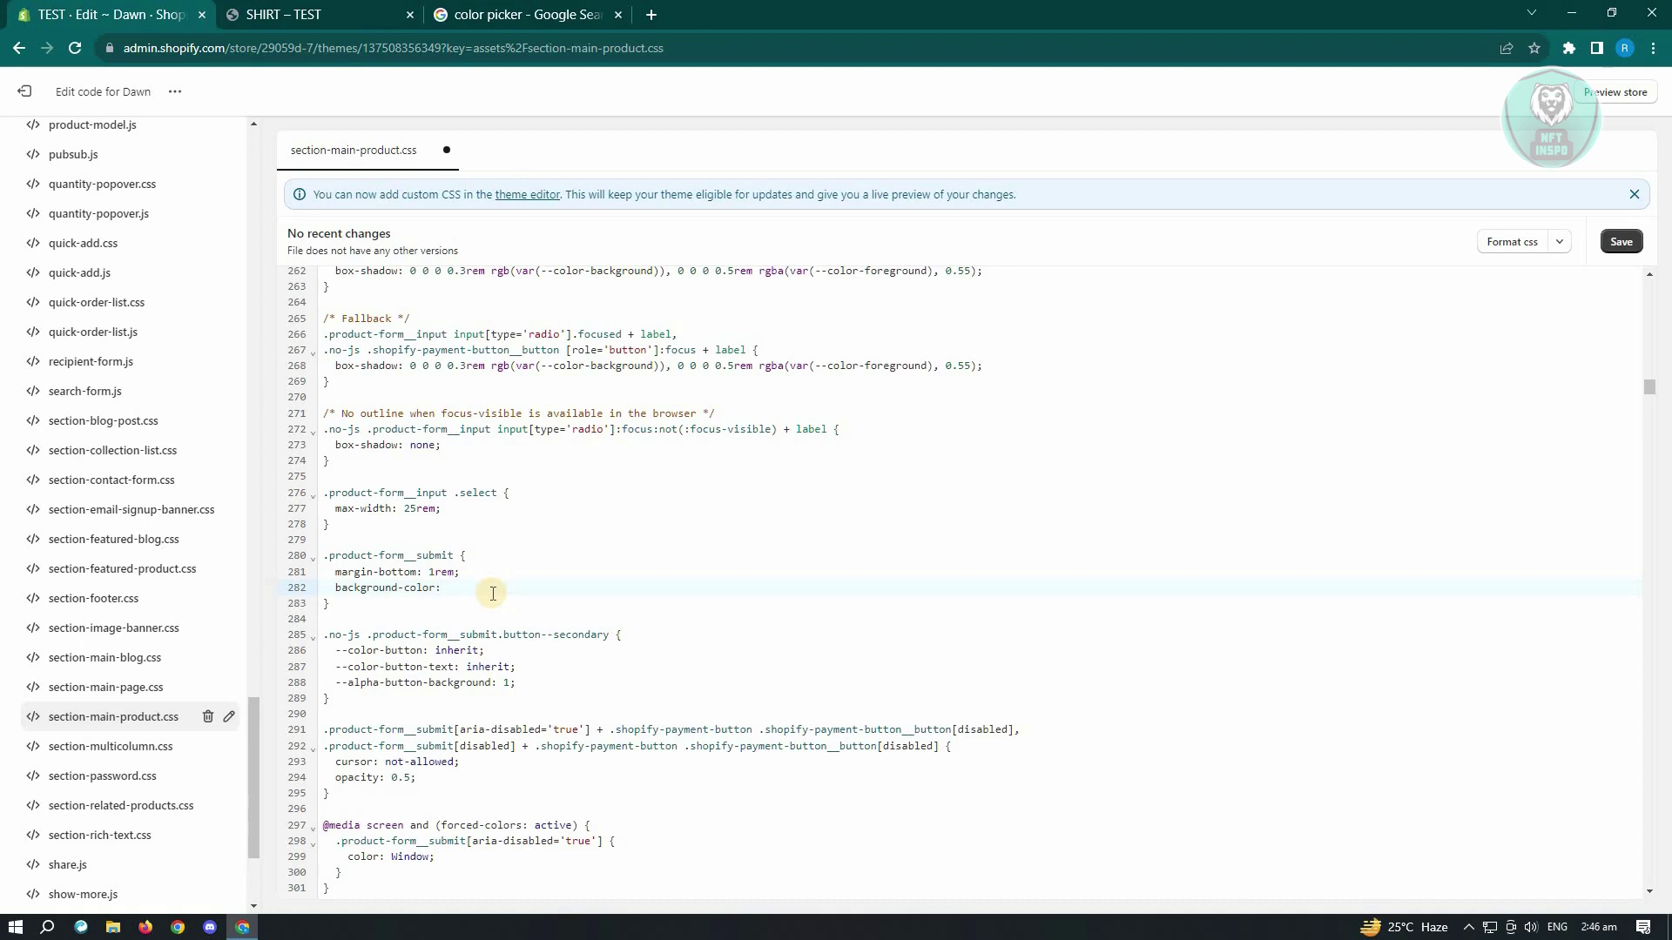
type("blue")
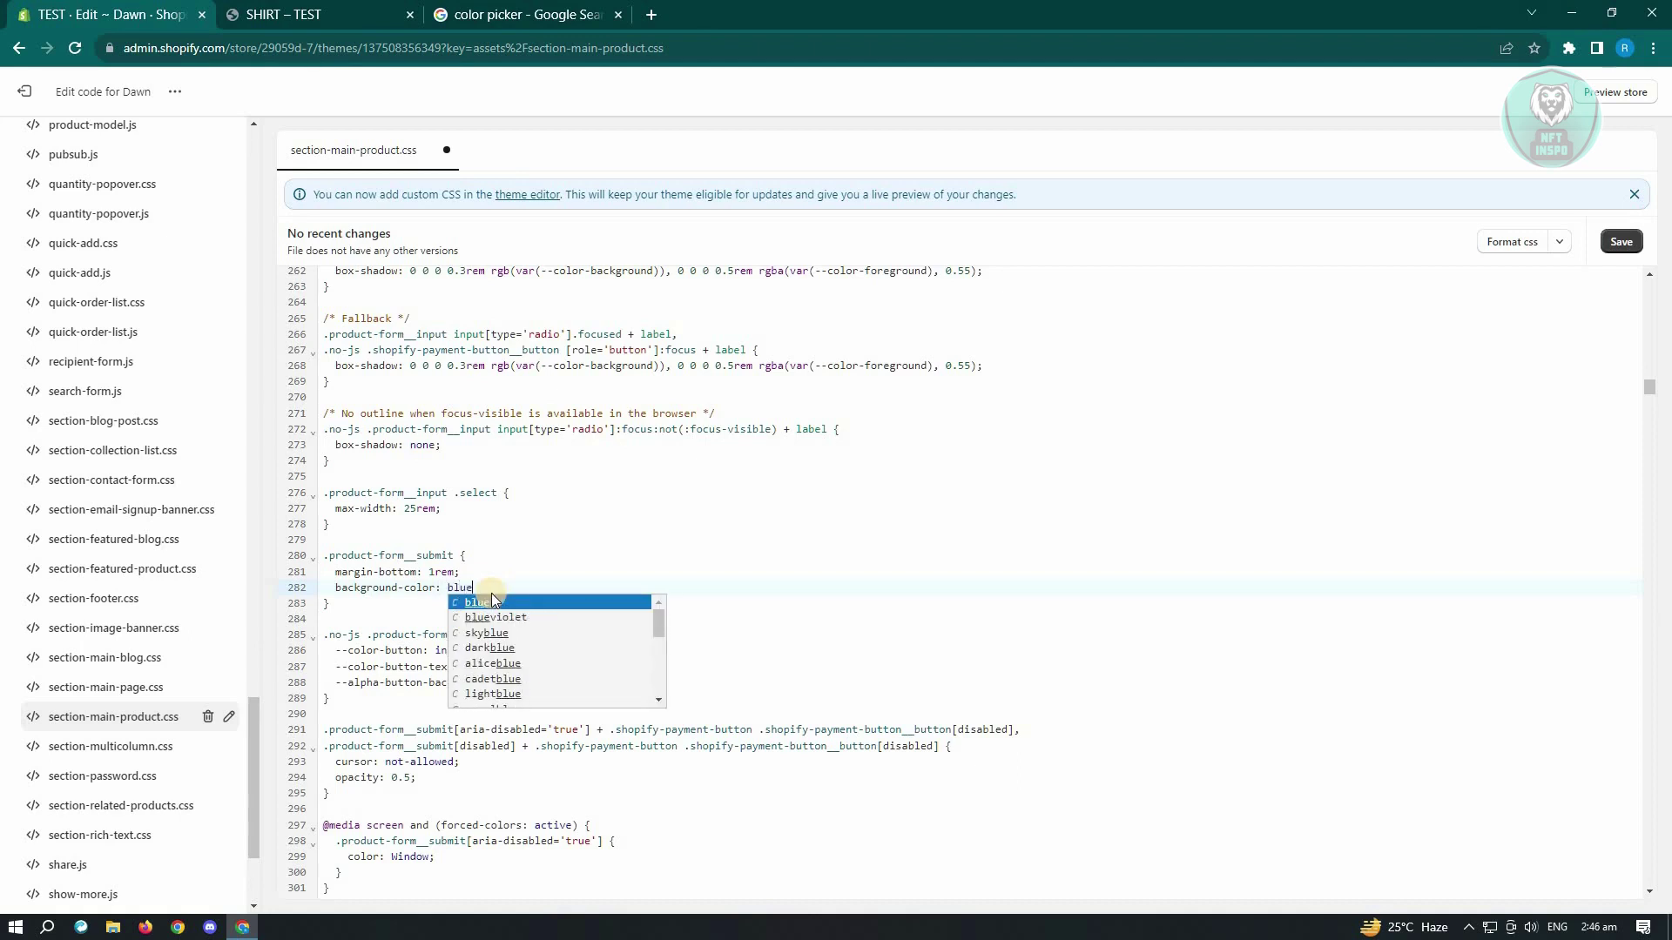
type(";")
left_click(548, 576)
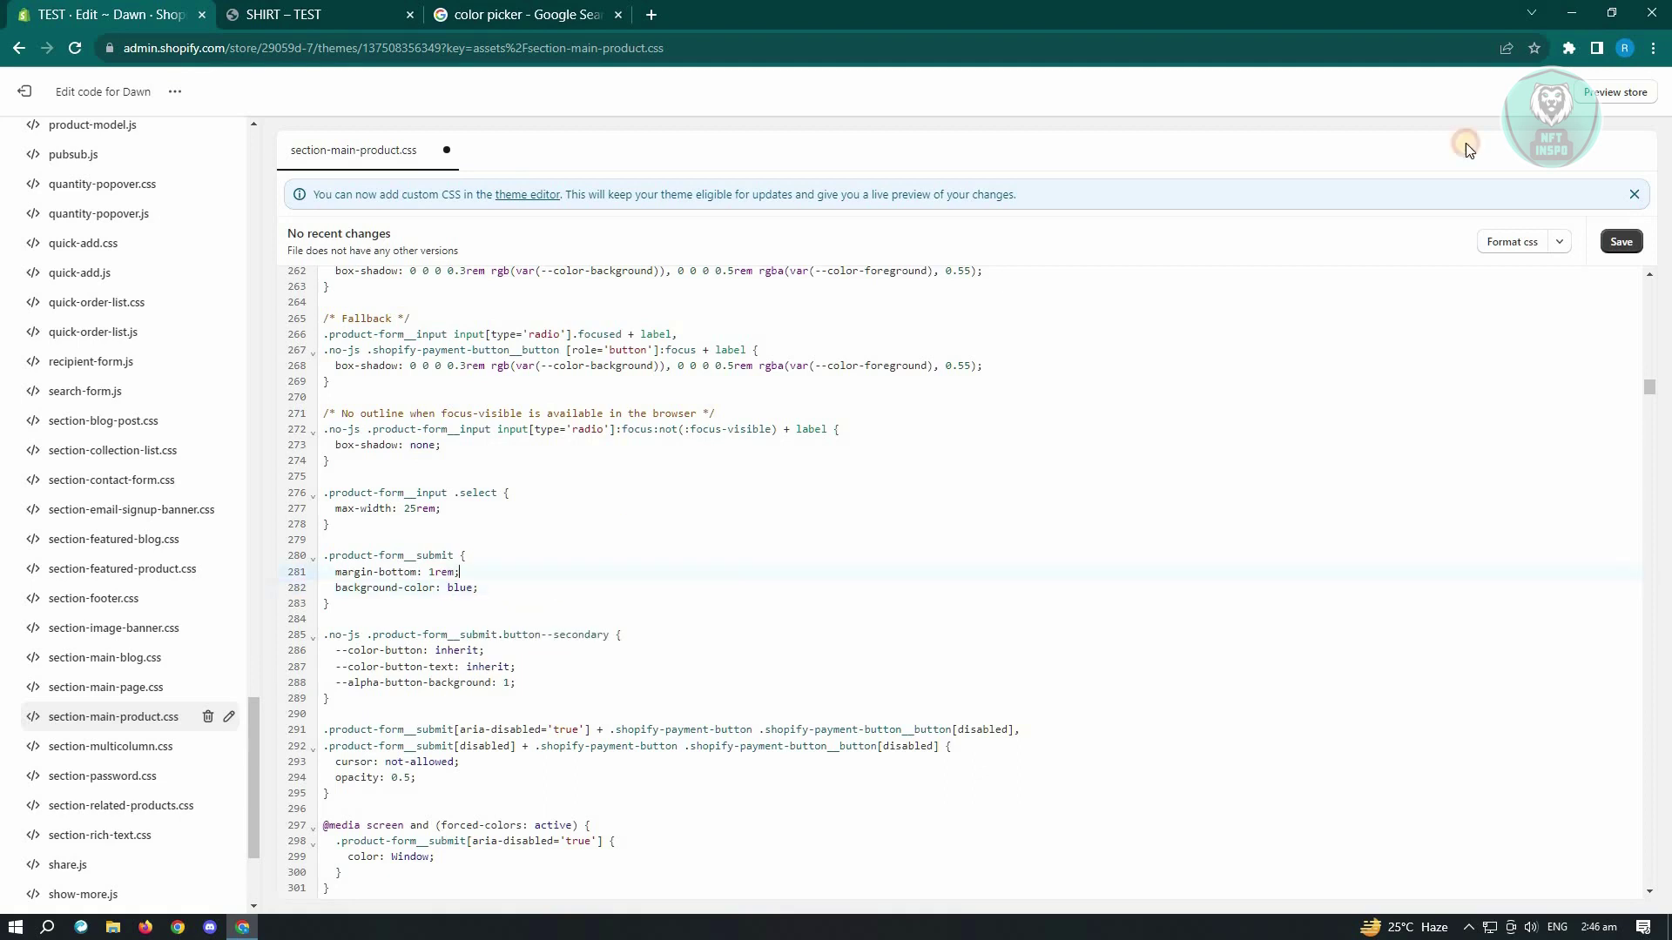
left_click(1619, 242)
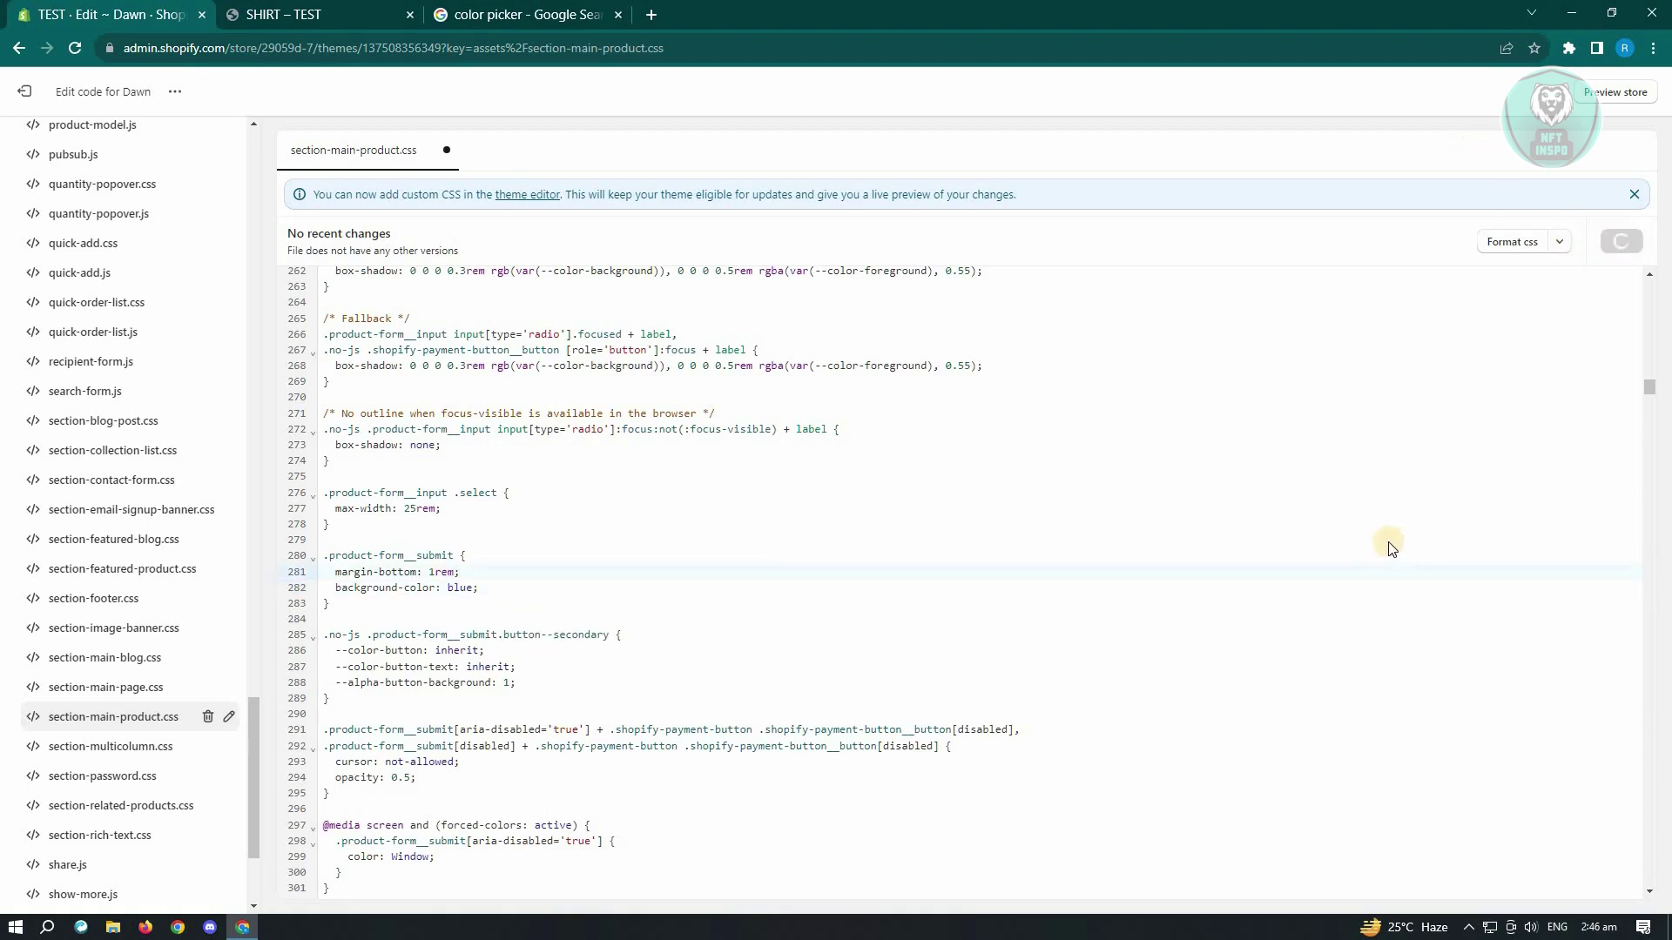
Reload the SHIRT – TEST page to confirm the blue Add to cart button, then return
left_click(321, 11)
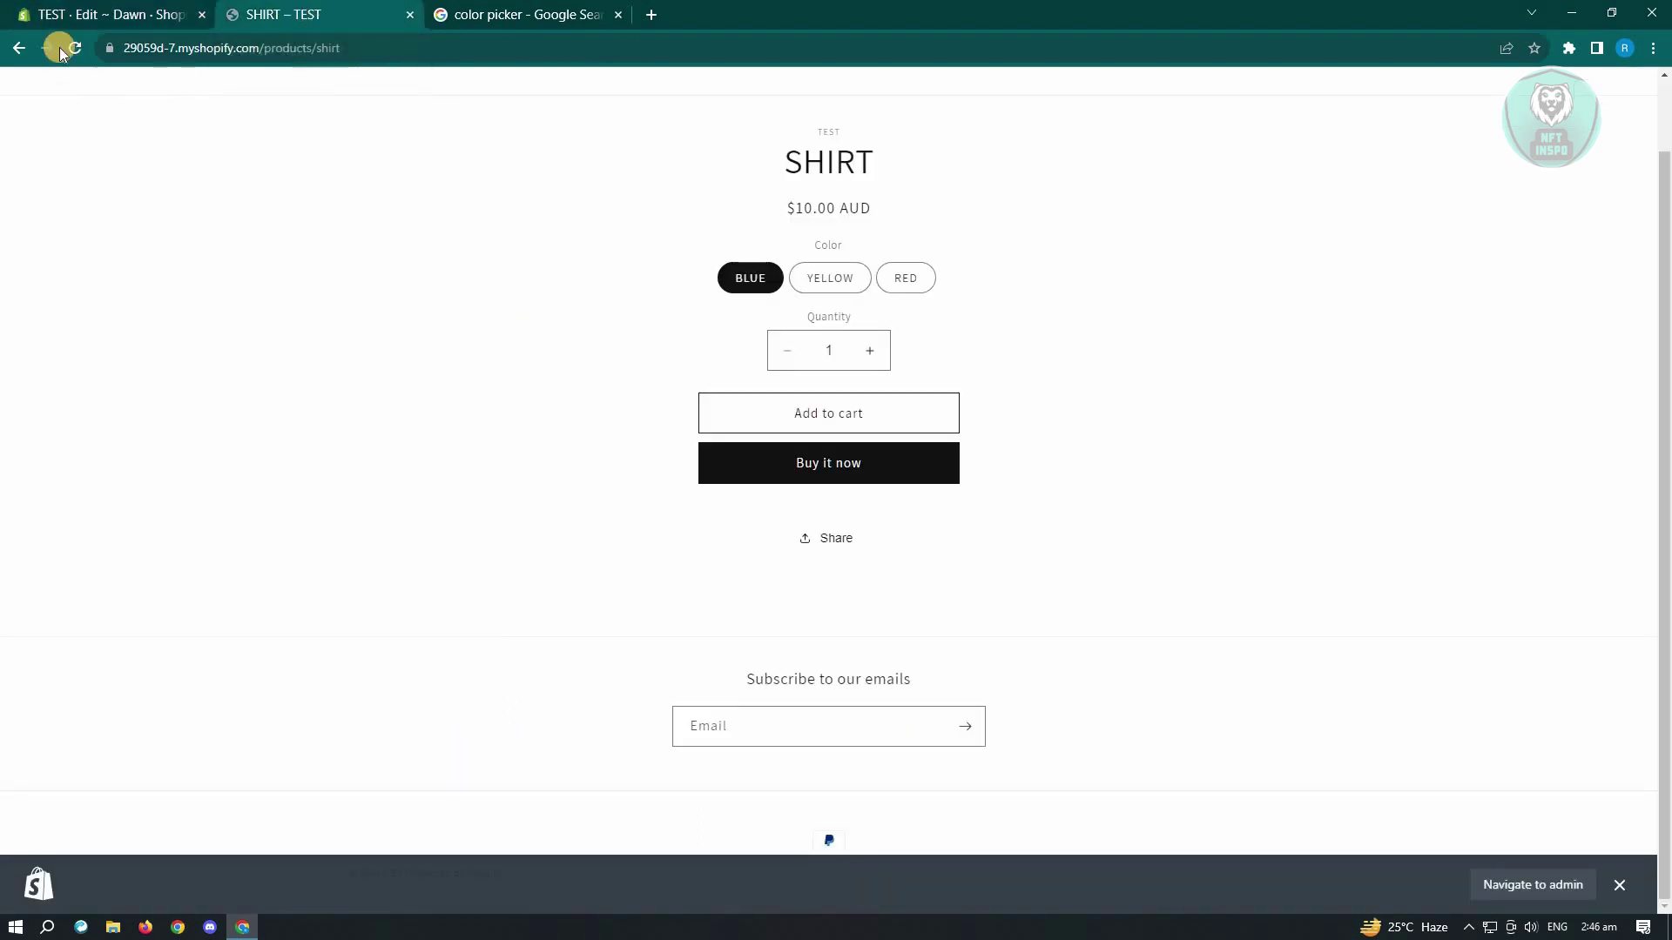
left_click(73, 52)
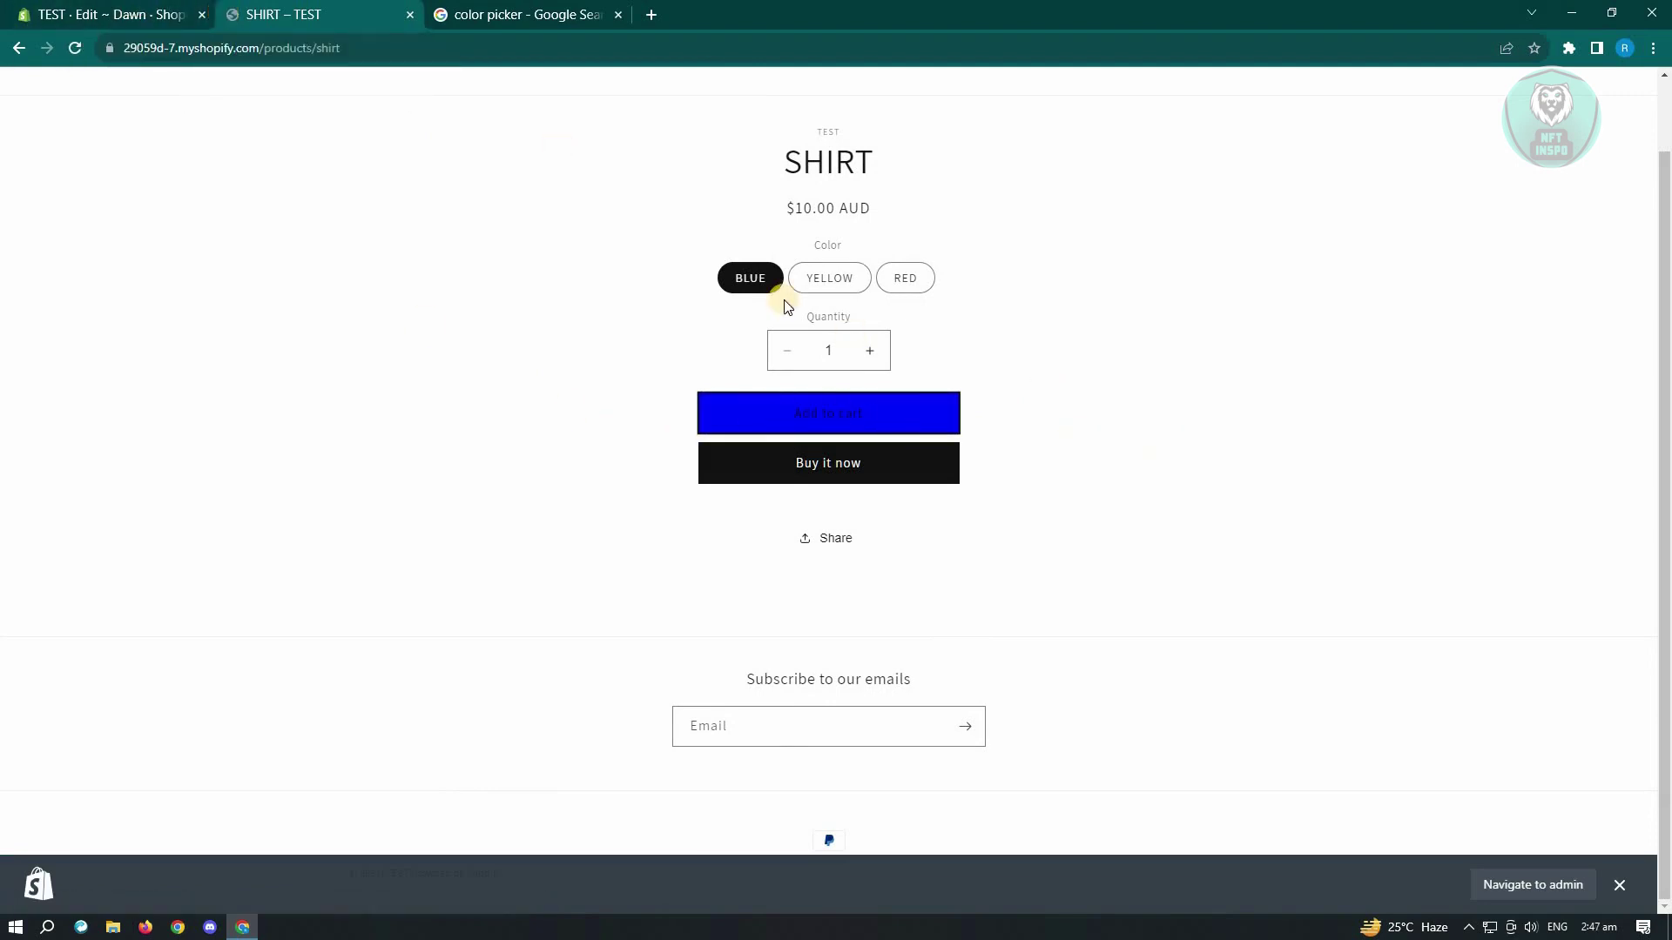
left_click(103, 10)
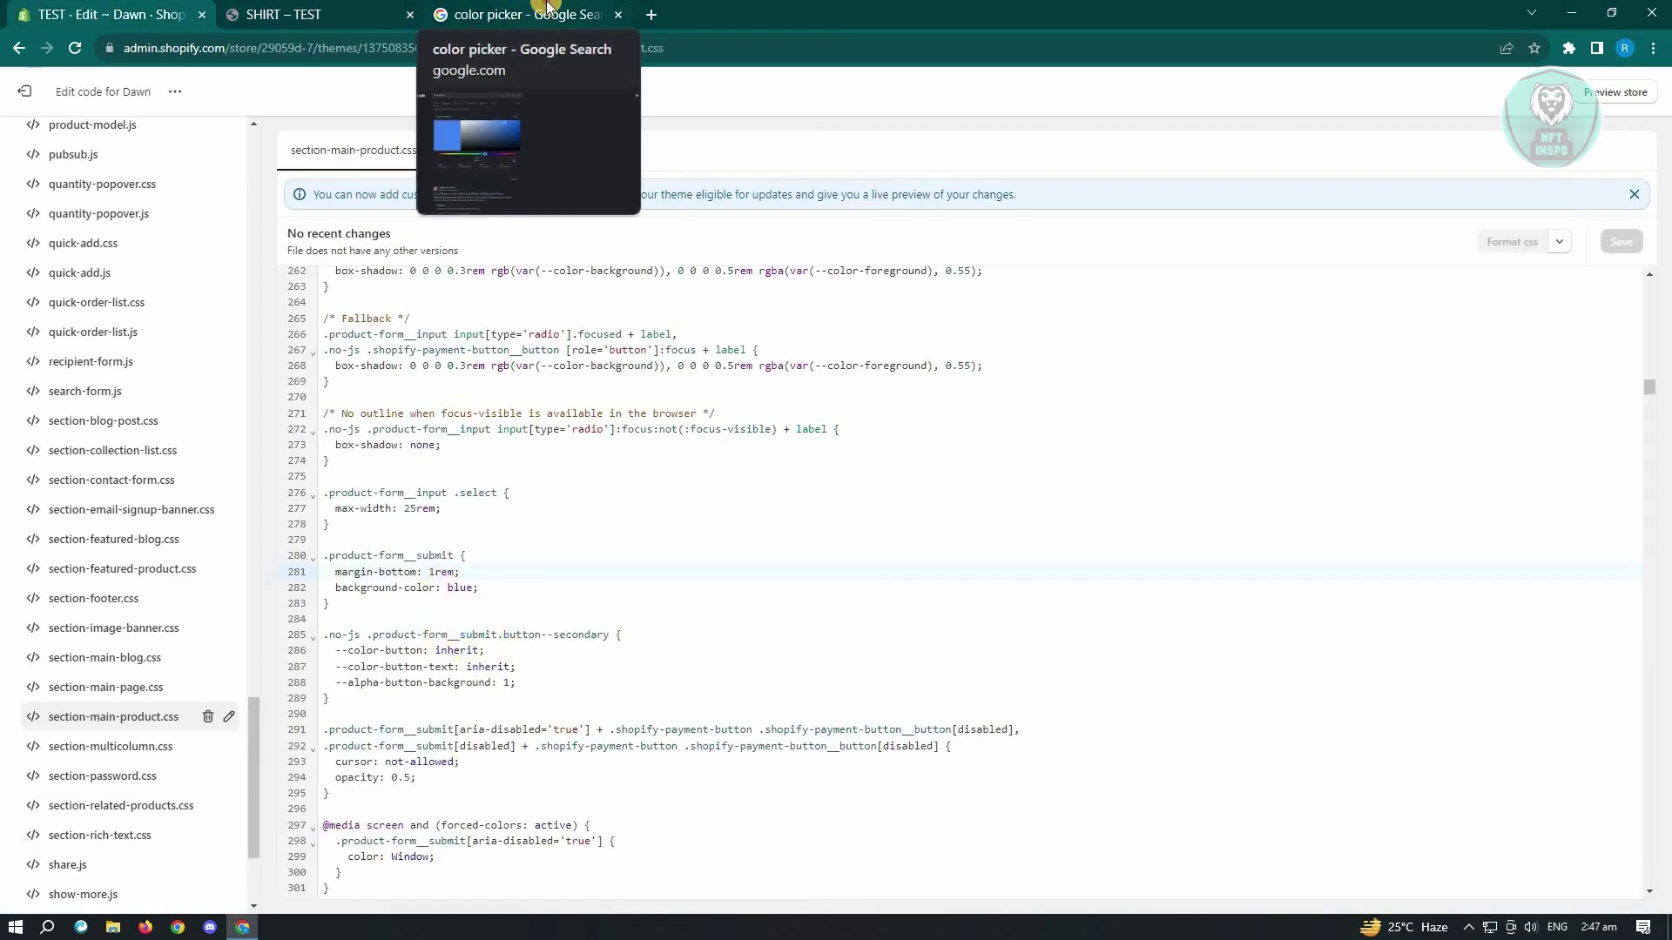
Slide Google's colour picker hue to pink and copy the hex code #f542b0
left_click(556, 11)
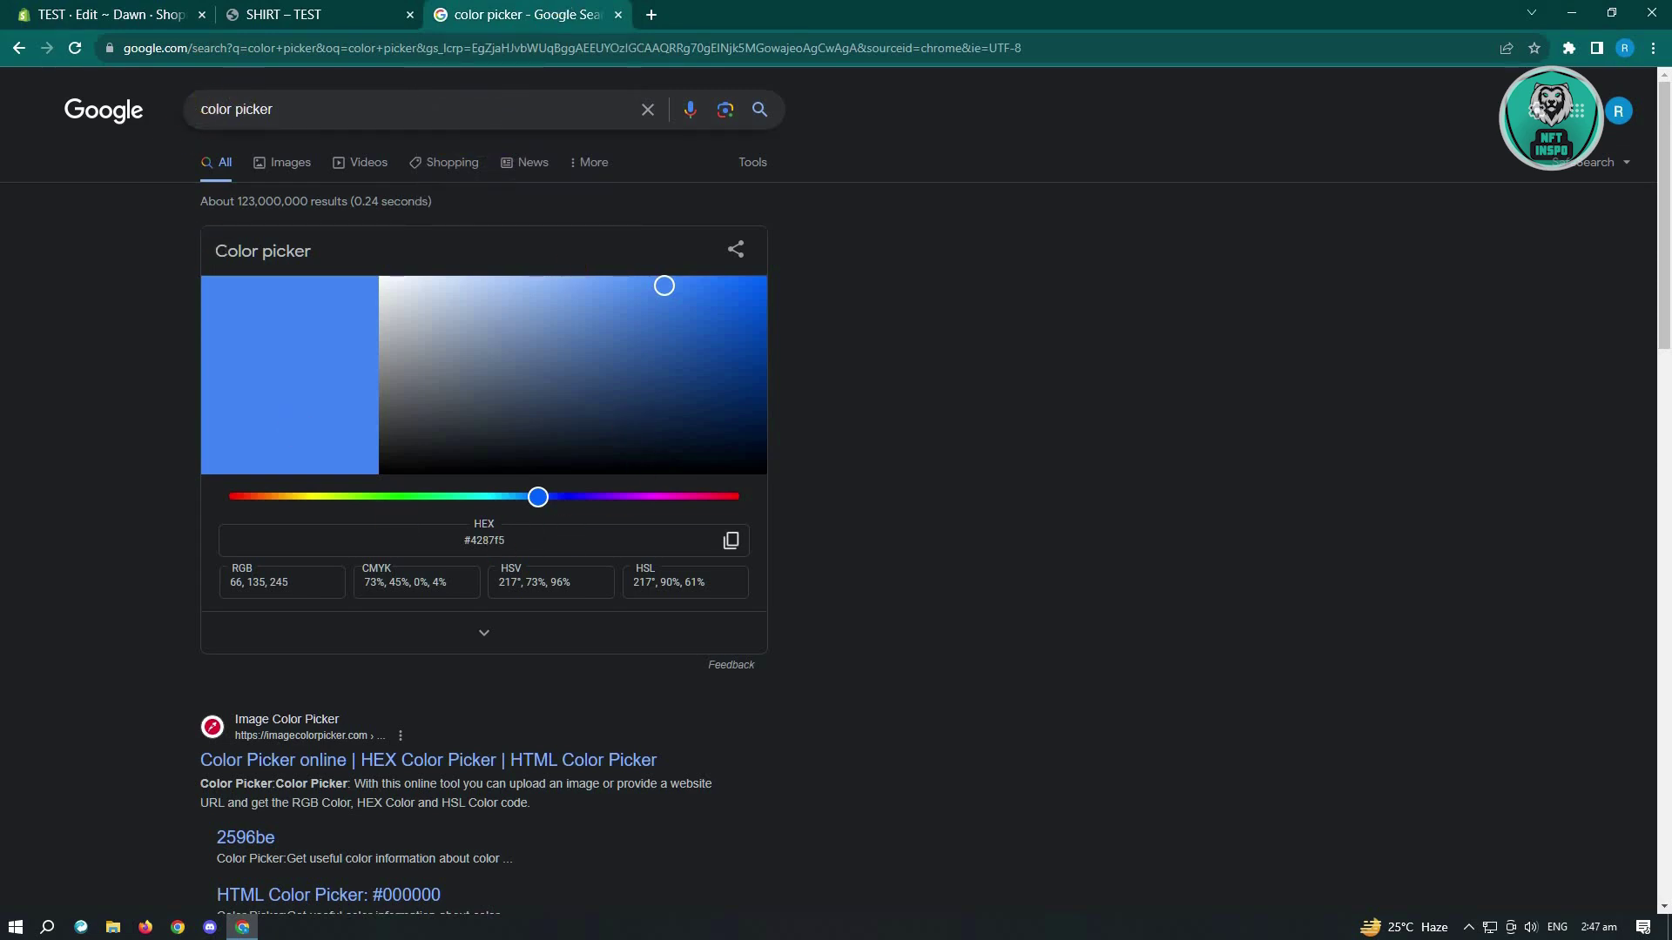
left_click_drag(305, 116, 189, 121)
left_click_drag(537, 498, 687, 497)
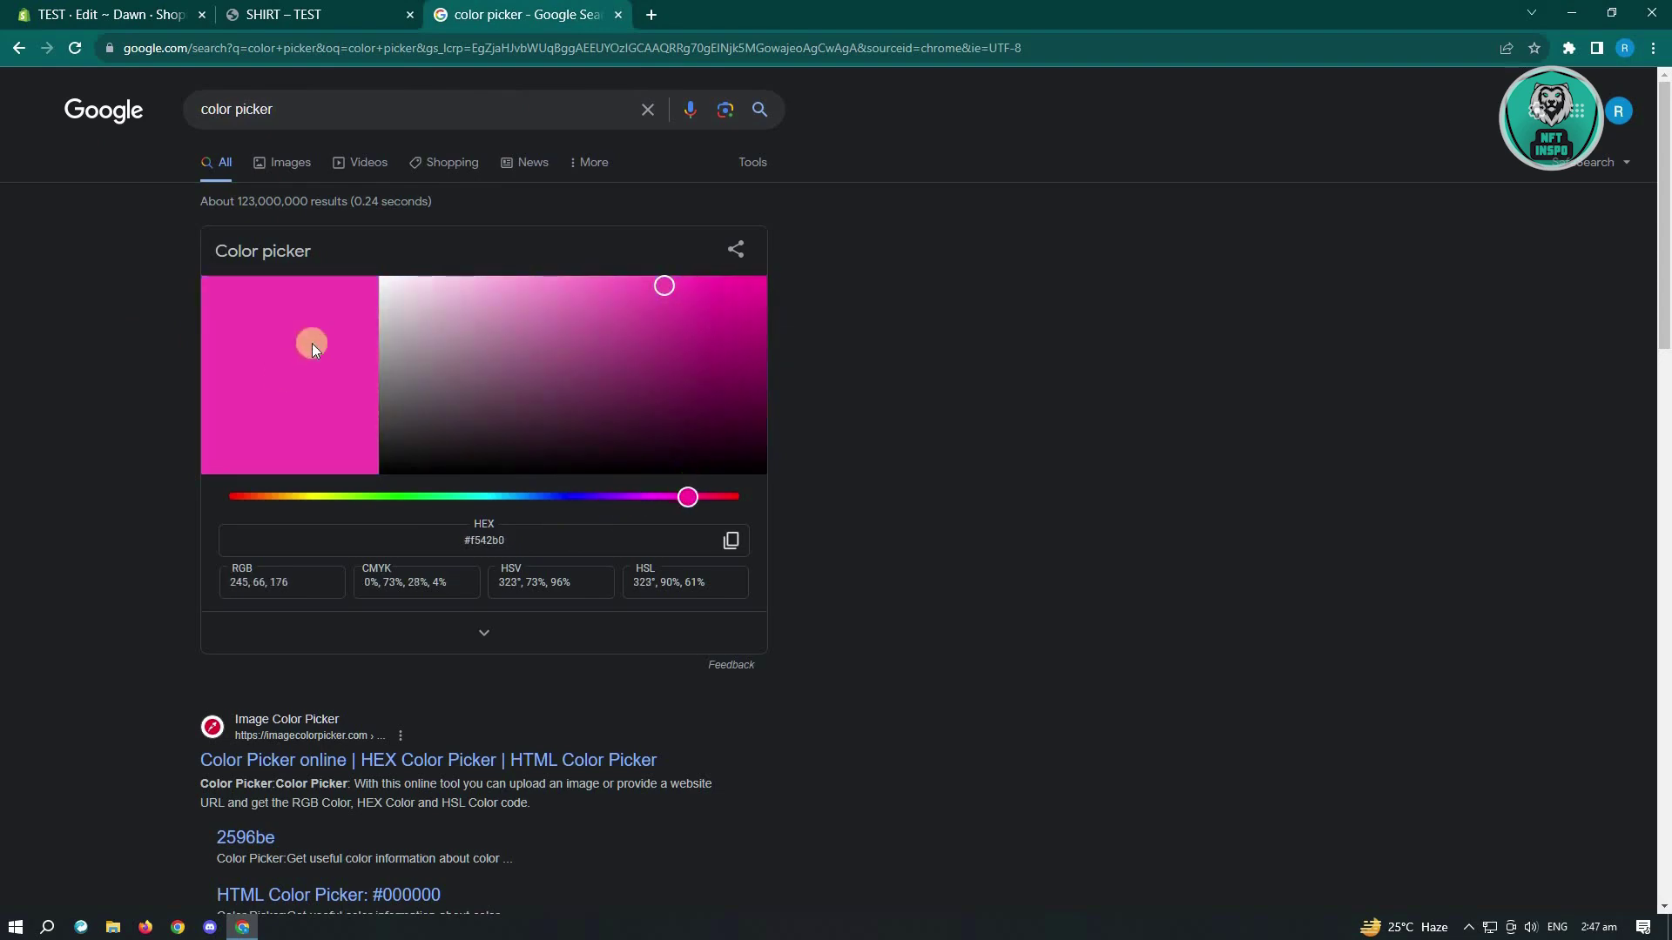
left_click_drag(507, 539, 461, 539)
key("ctrl+c")
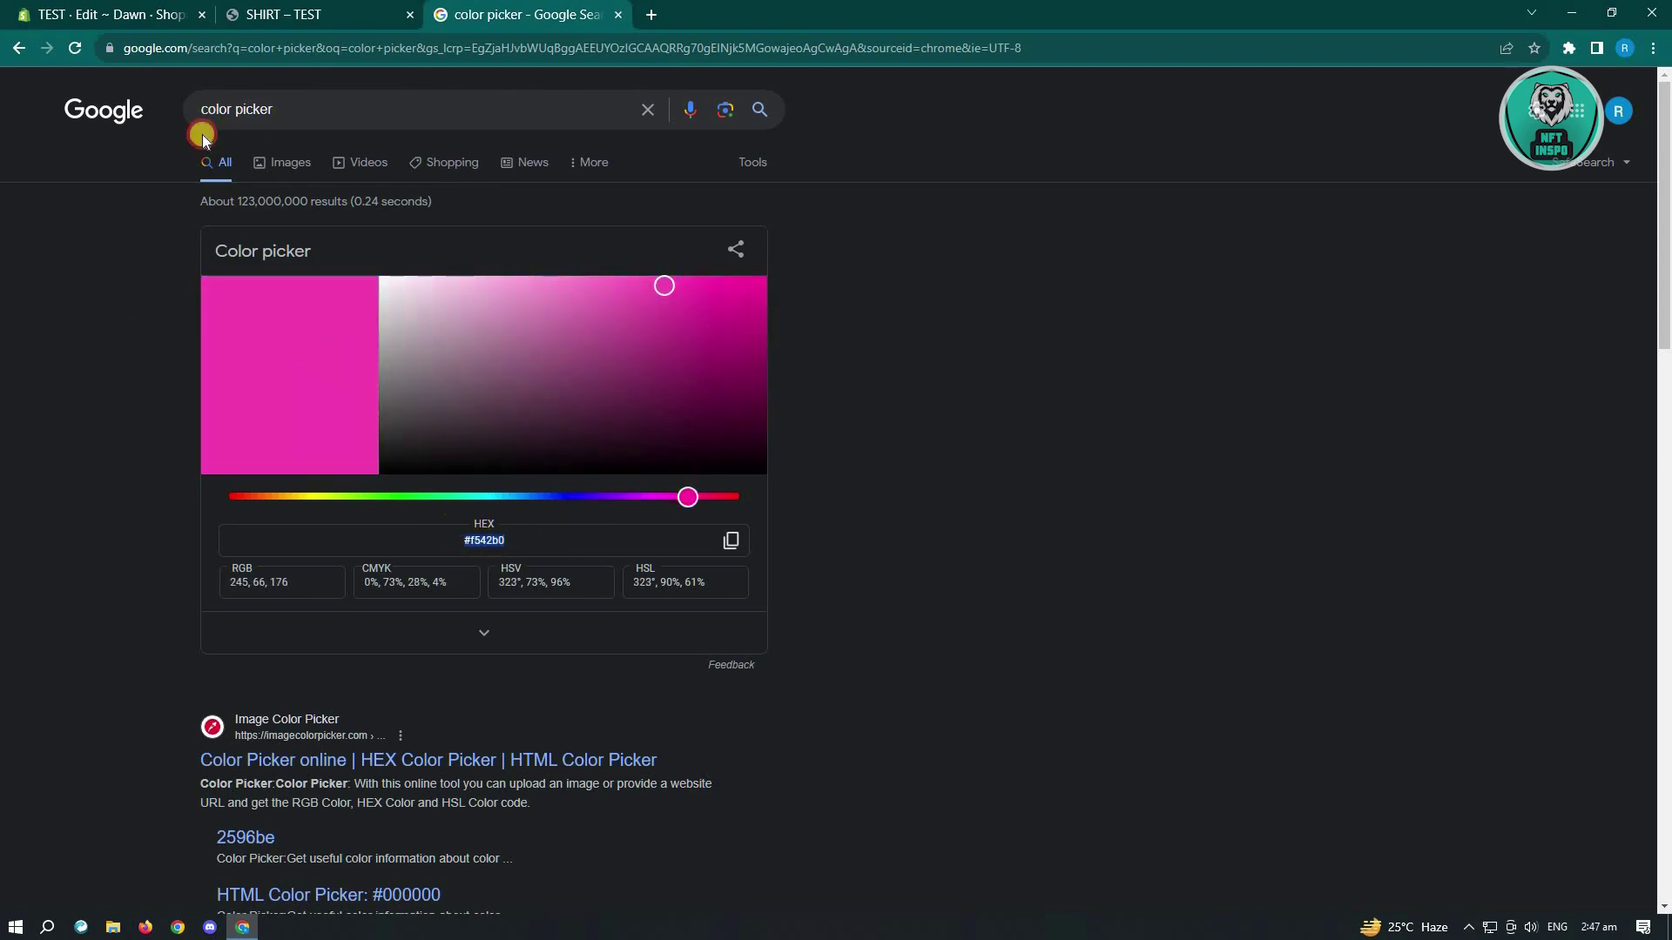
left_click(143, 13)
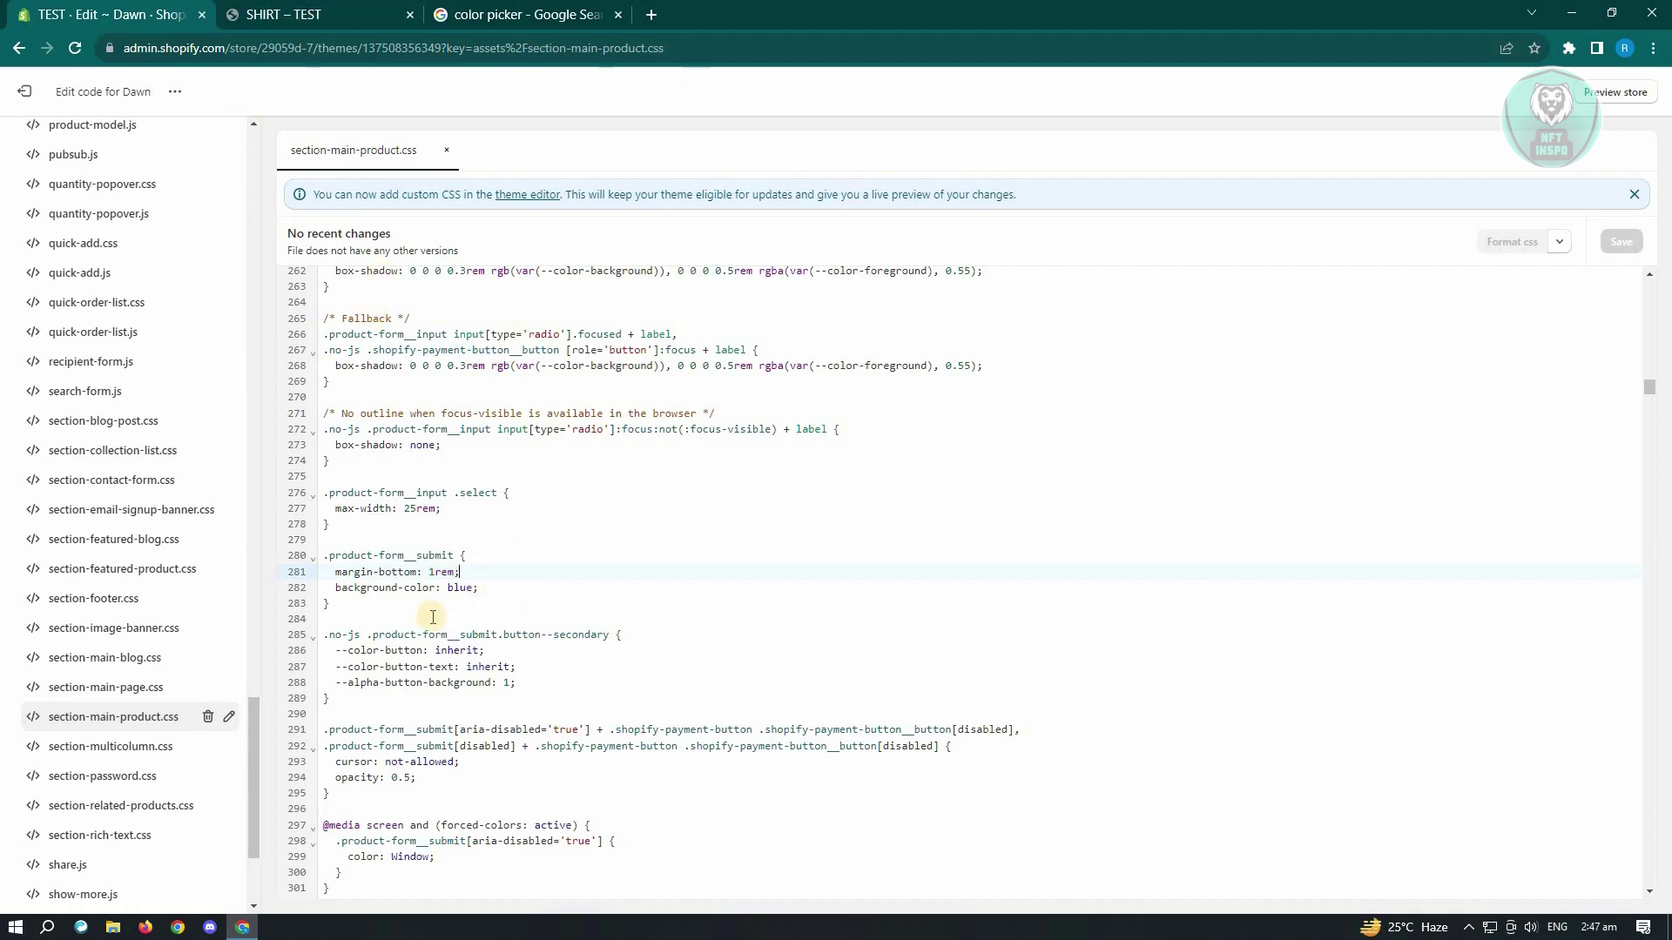
Paste #f542b0 over 'blue' on line 282 and save section-main-product.css
key("ctrl+v")
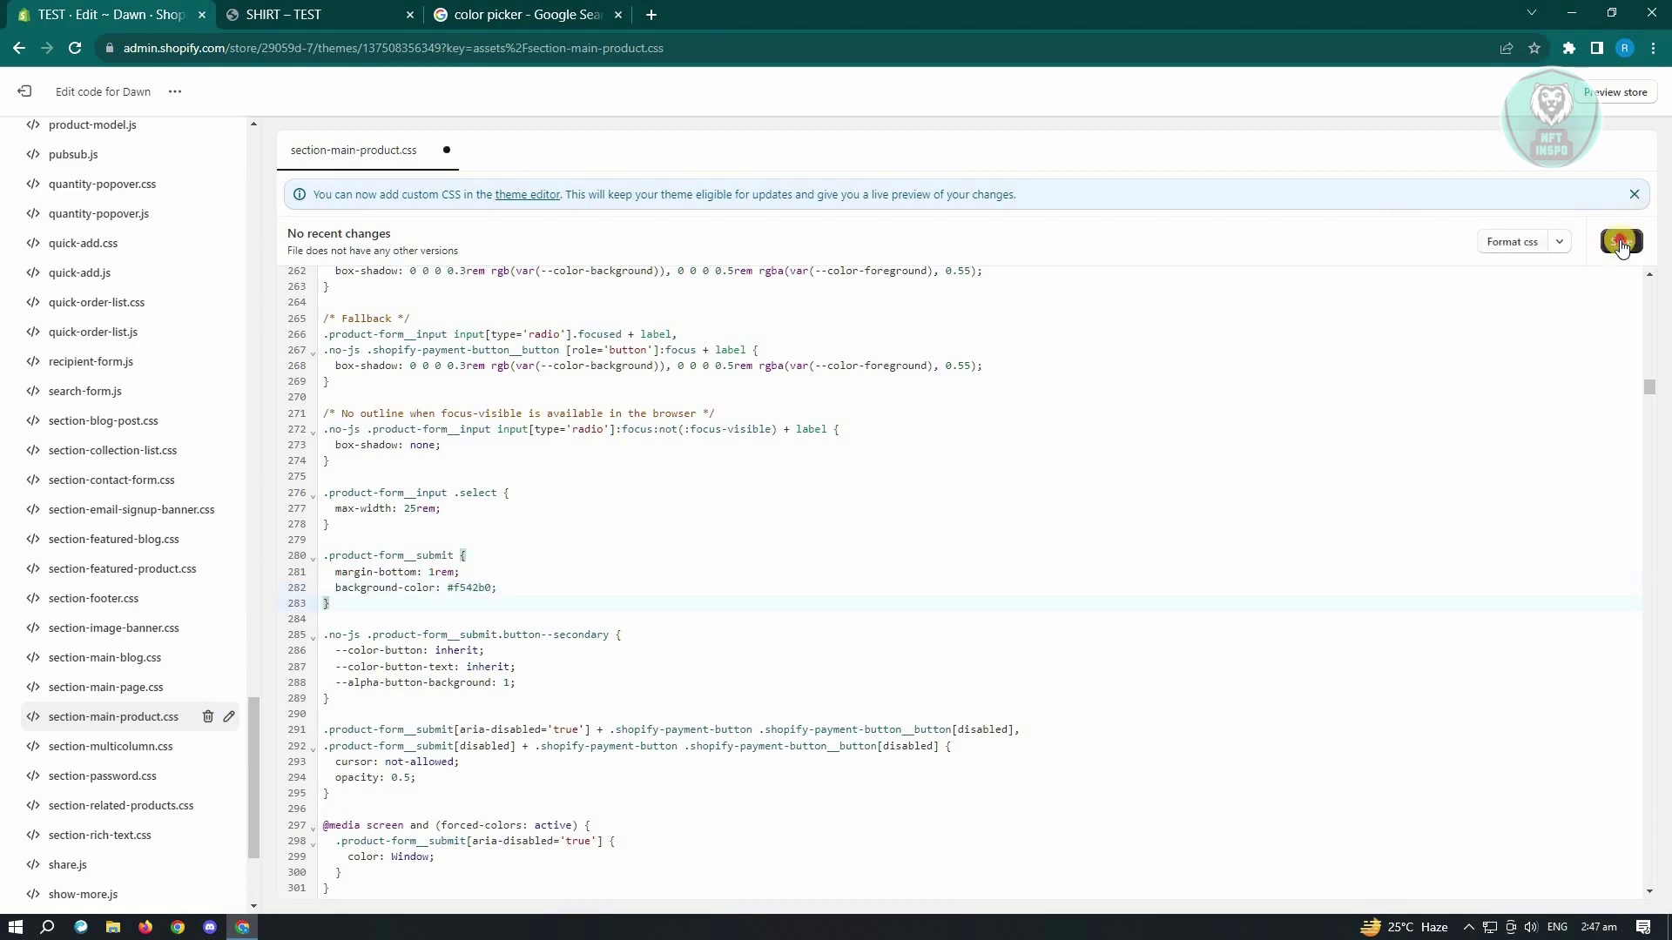
left_click(1620, 242)
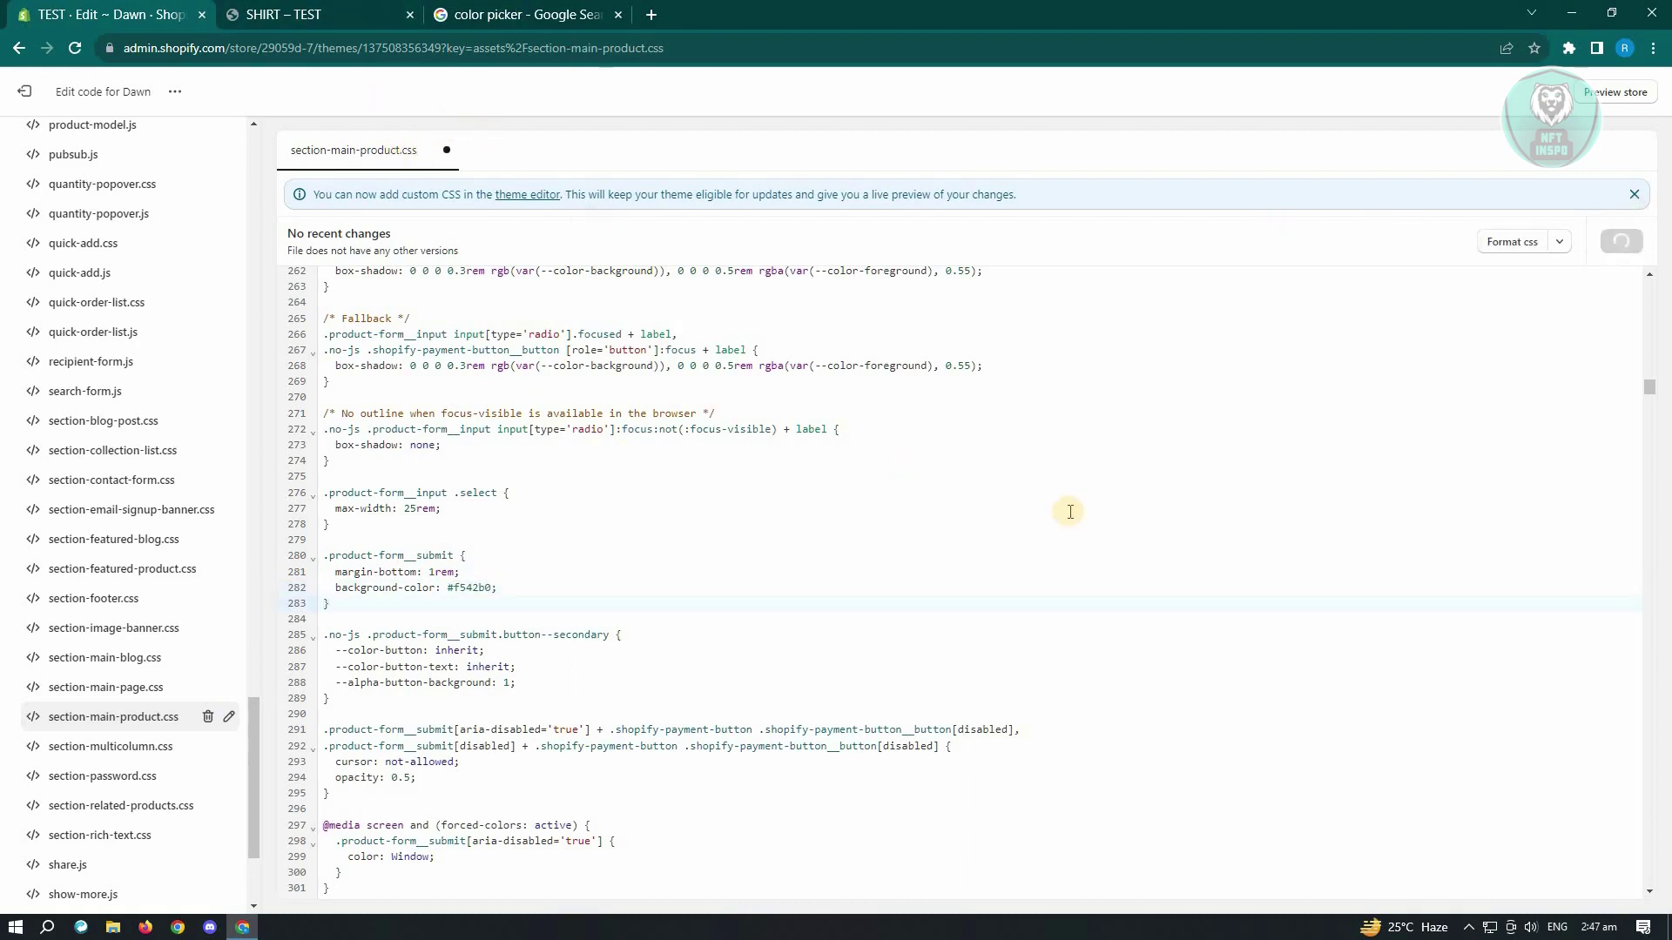
Reload the SHIRT – TEST page to confirm the pink Add to cart button, then return
left_click(313, 15)
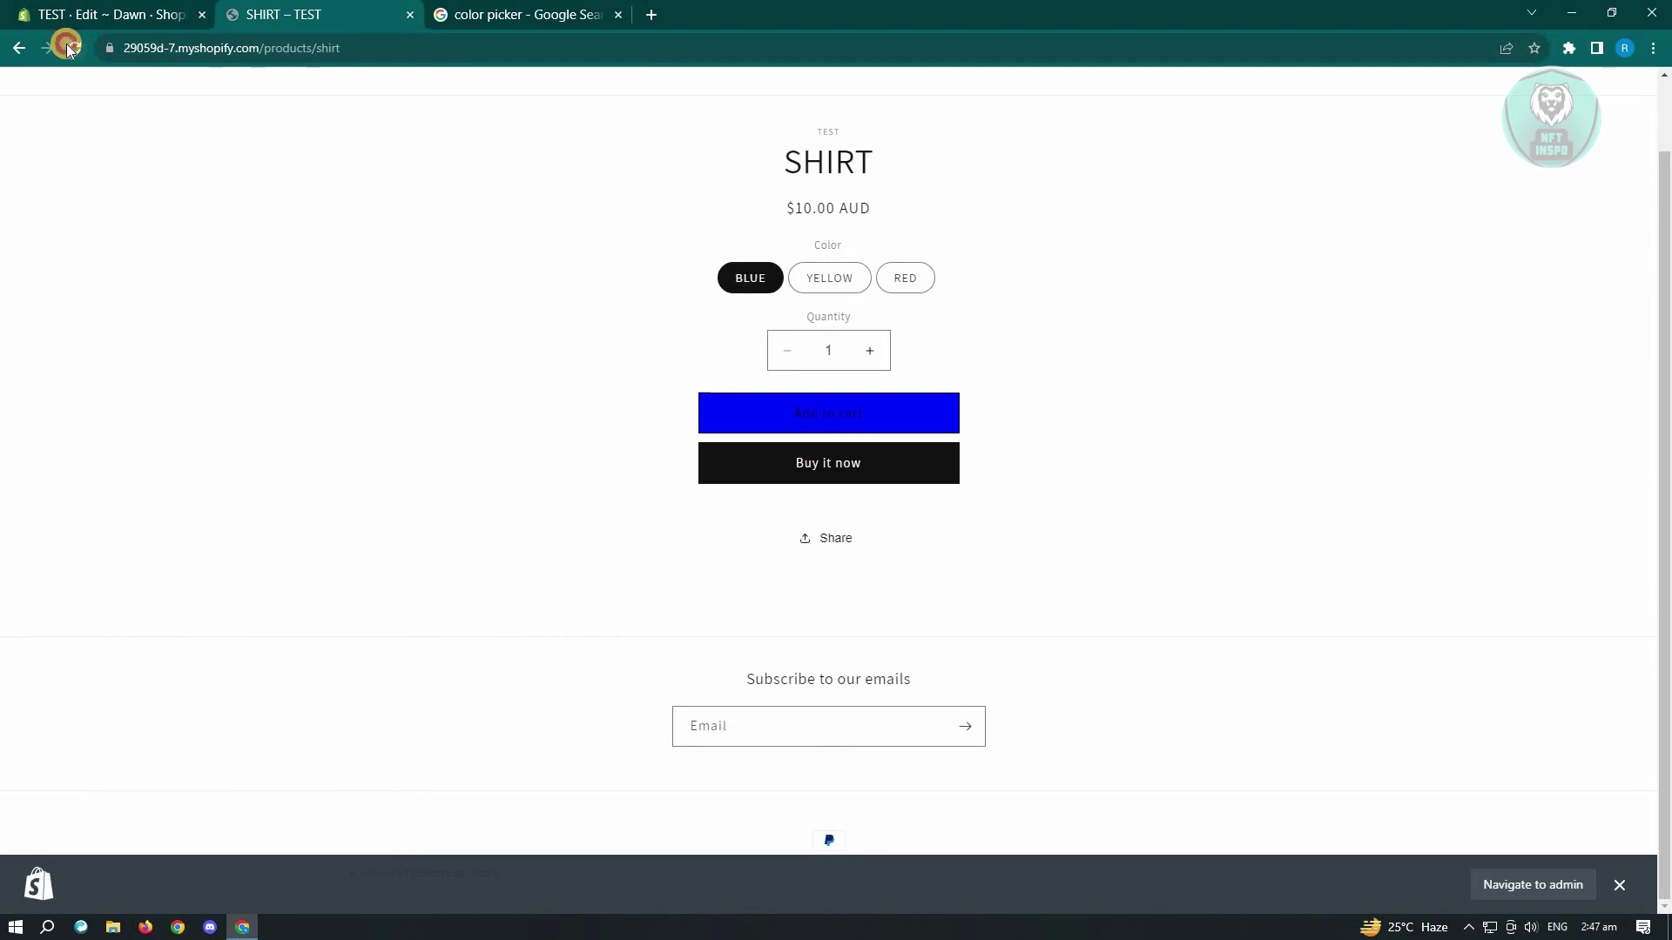
left_click(67, 43)
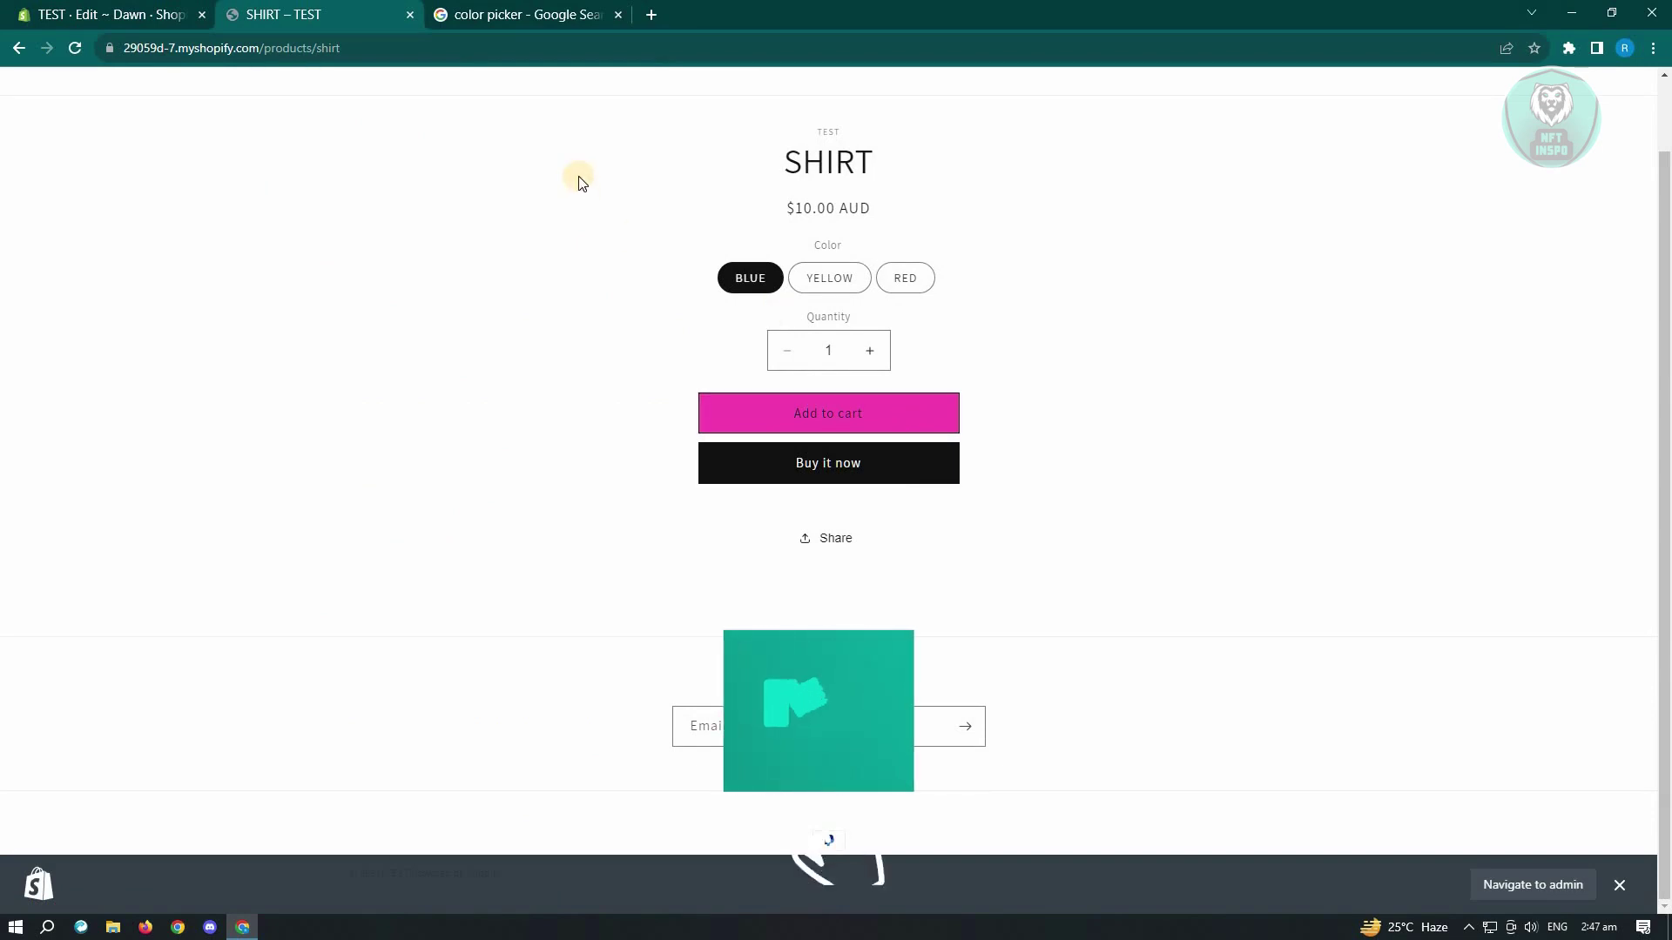
left_click(168, 11)
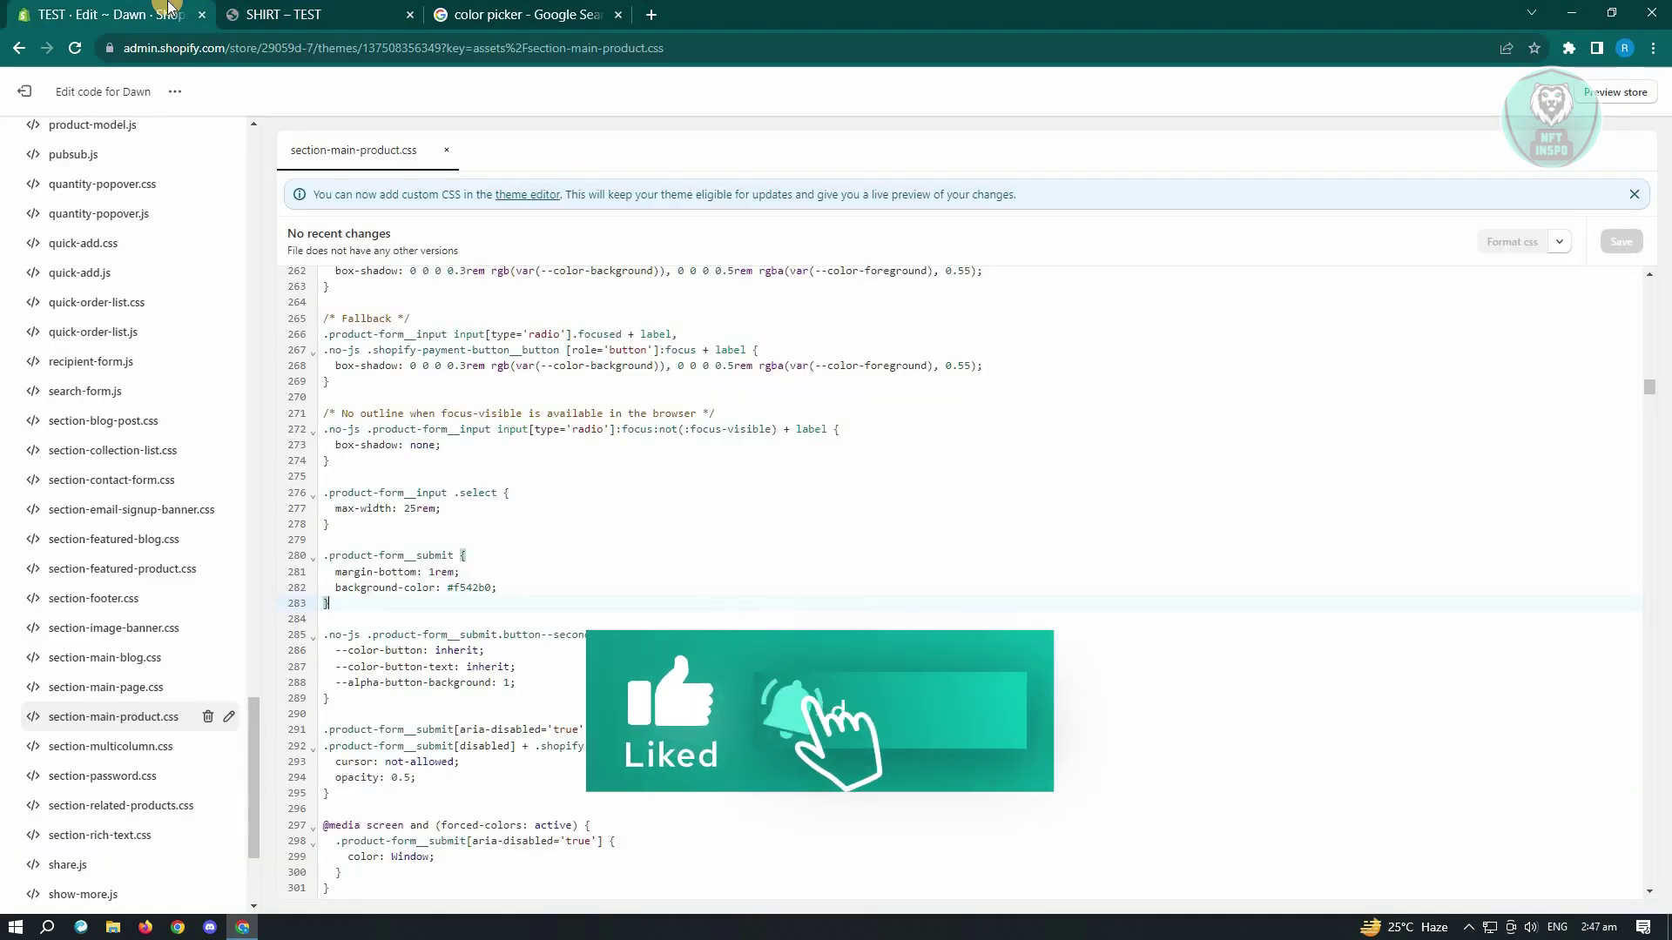